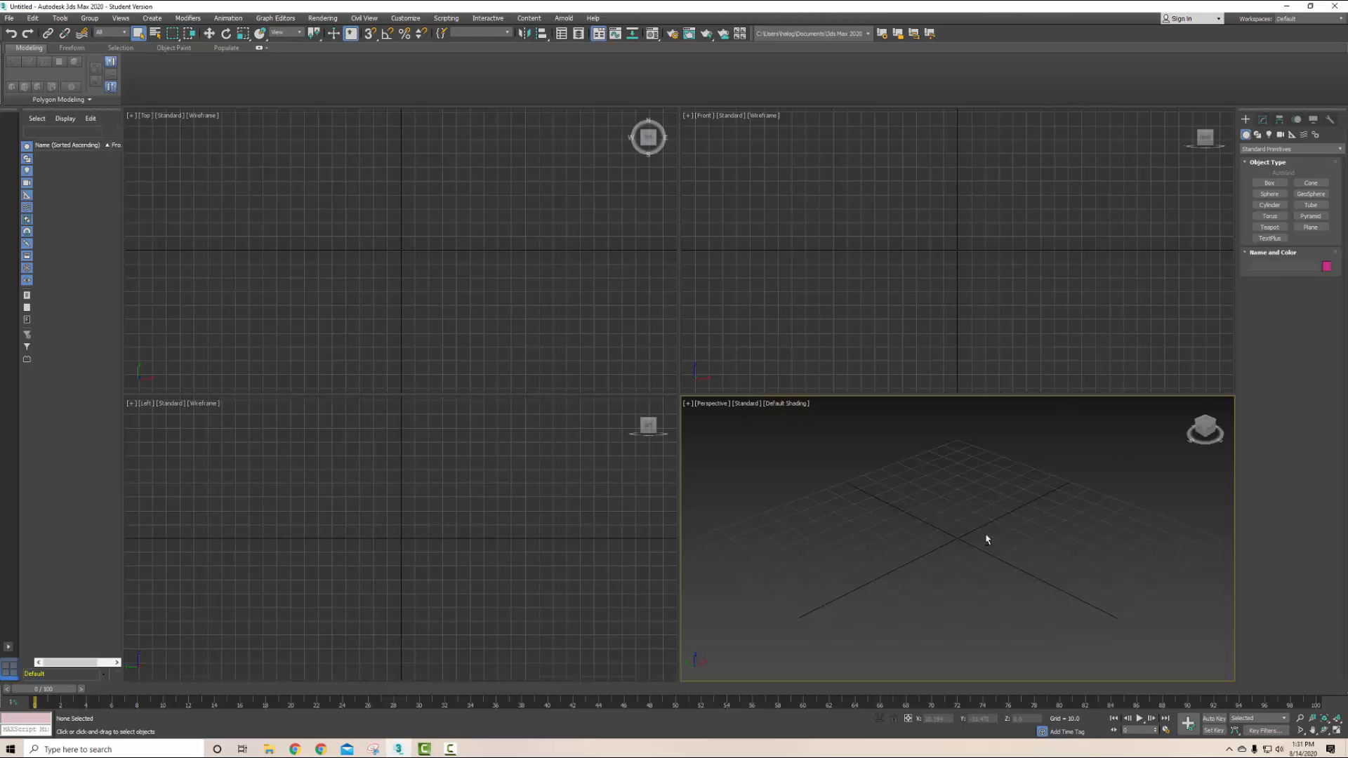
# - Create a box about 67 long, 62 wide and 57 high near the grid origin in the Perspective viewport
pyautogui.keyDown('alt'); pyautogui.moveTo(976, 517); pyautogui.dragTo(1008, 475, button='middle'); pyautogui.keyUp('alt')
pyautogui.moveTo(960, 217); pyautogui.dragTo(987, 233, button='middle')
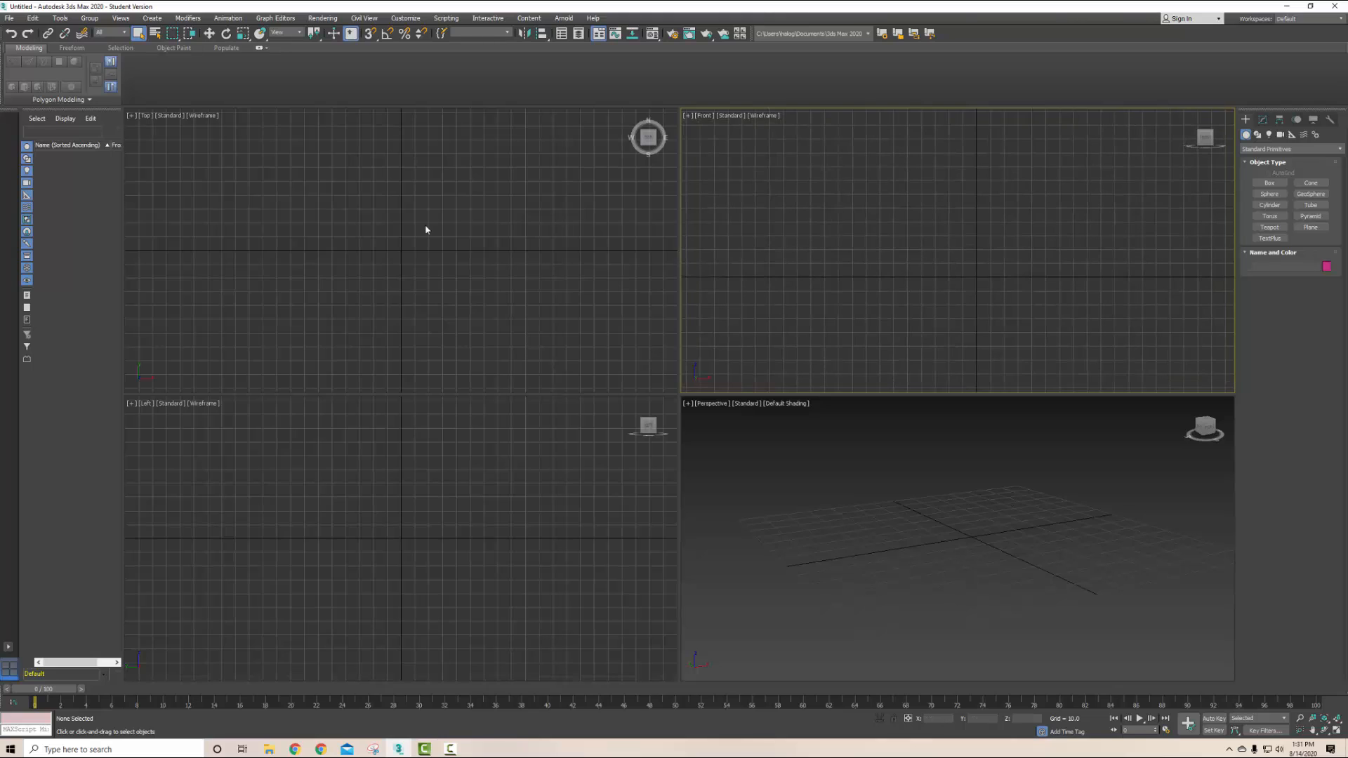
pyautogui.moveTo(424, 229); pyautogui.dragTo(400, 224, button='middle')
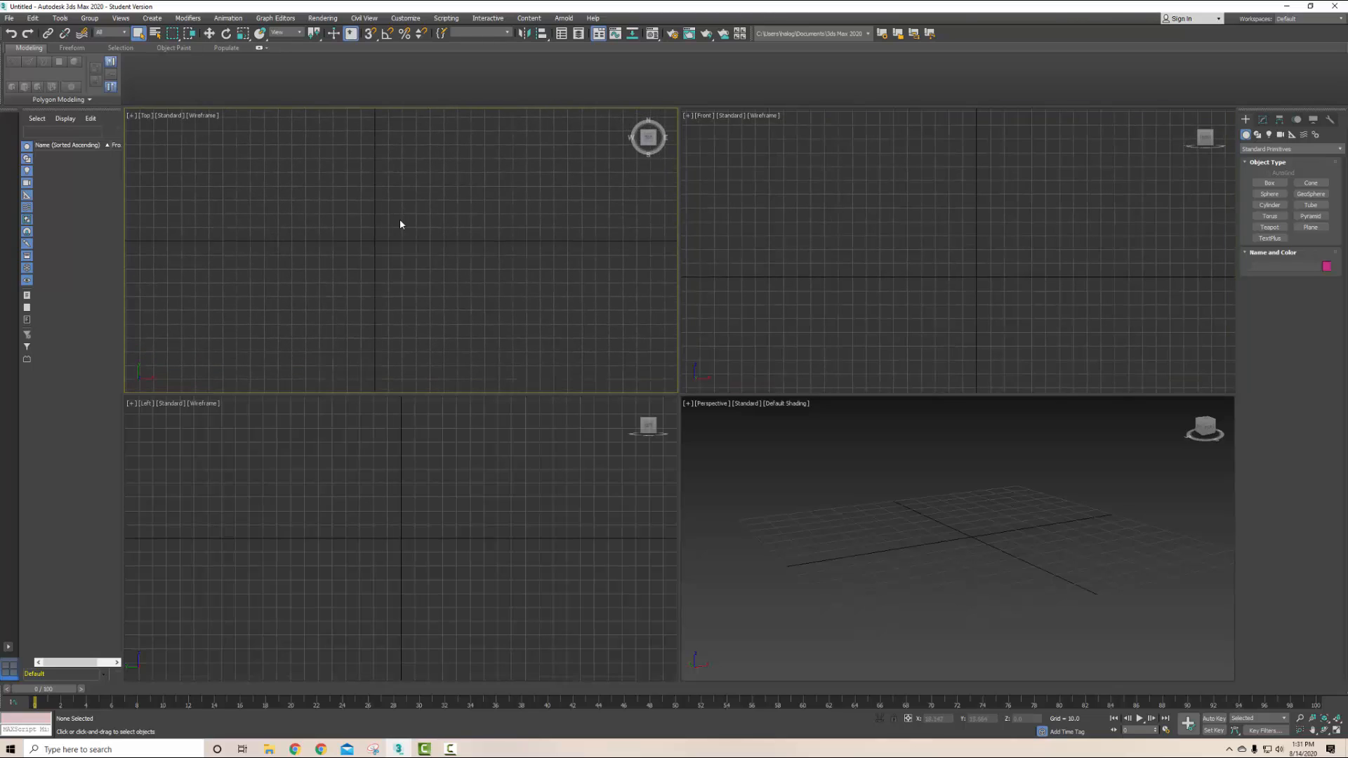
pyautogui.moveTo(906, 468)
pyautogui.mouseDown(button='middle')
pyautogui.moveTo(1051, 457)
pyautogui.moveTo(957, 457)
pyautogui.moveTo(969, 464)
pyautogui.moveTo(904, 482)
pyautogui.mouseUp(button='middle')
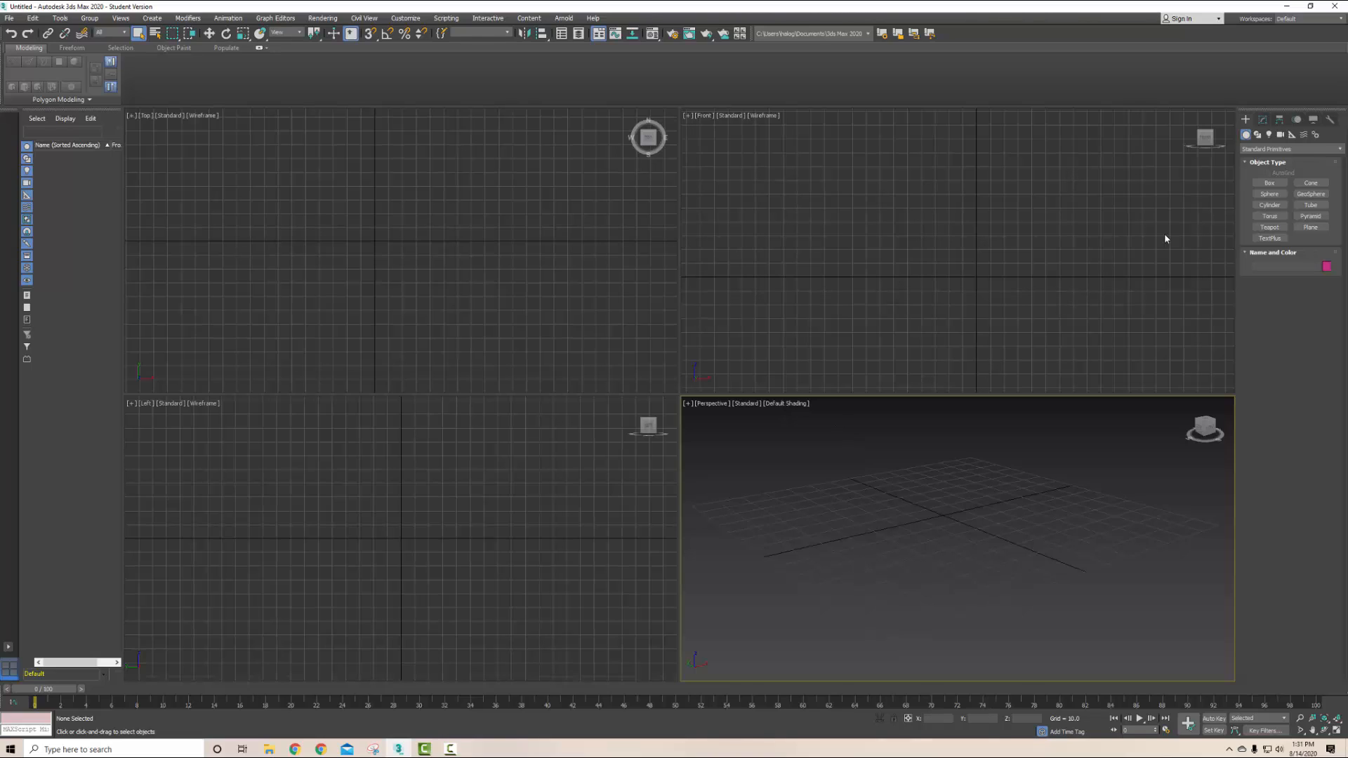
pyautogui.click(1272, 182)
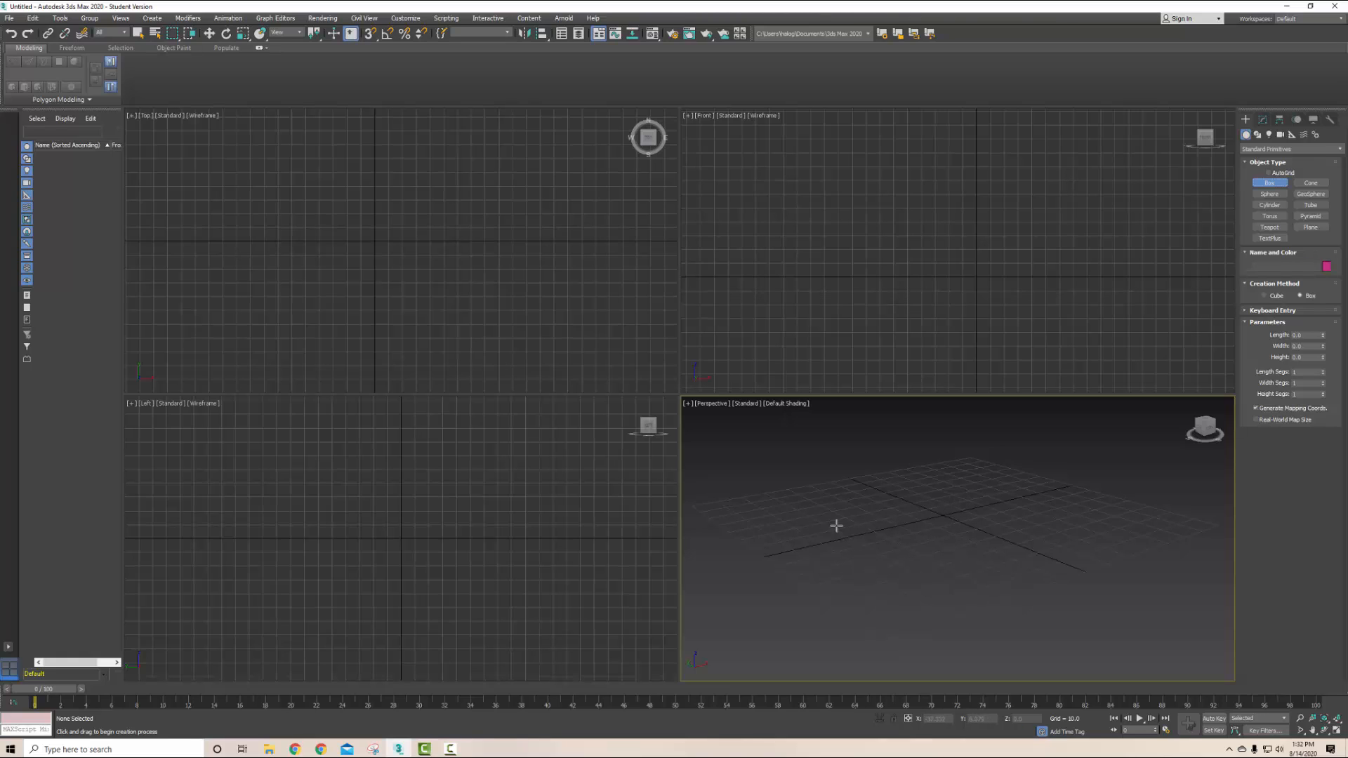
pyautogui.moveTo(836, 527); pyautogui.dragTo(1099, 541)
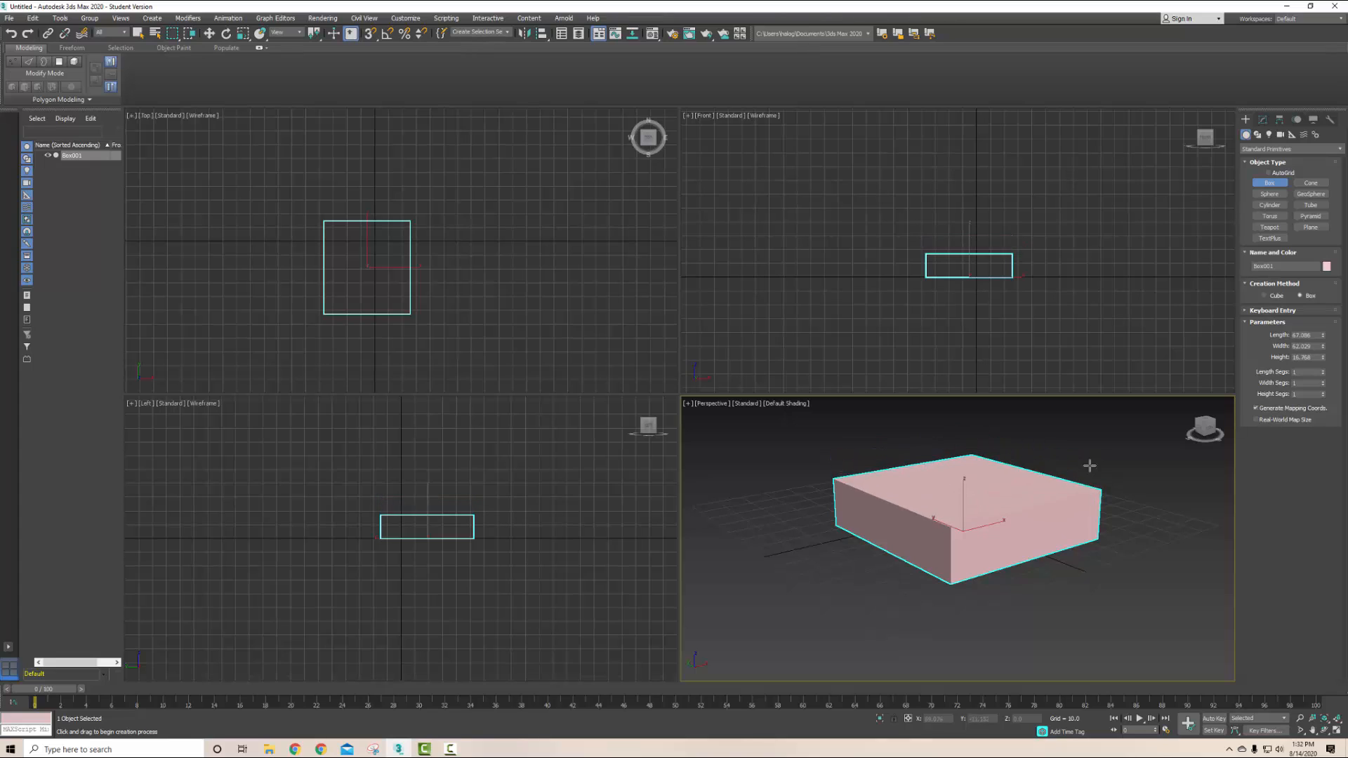
pyautogui.click(1092, 379)
# - Turn on Edged Faces display in the Perspective viewport
pyautogui.moveTo(1066, 474); pyautogui.dragTo(1033, 542, button='middle')
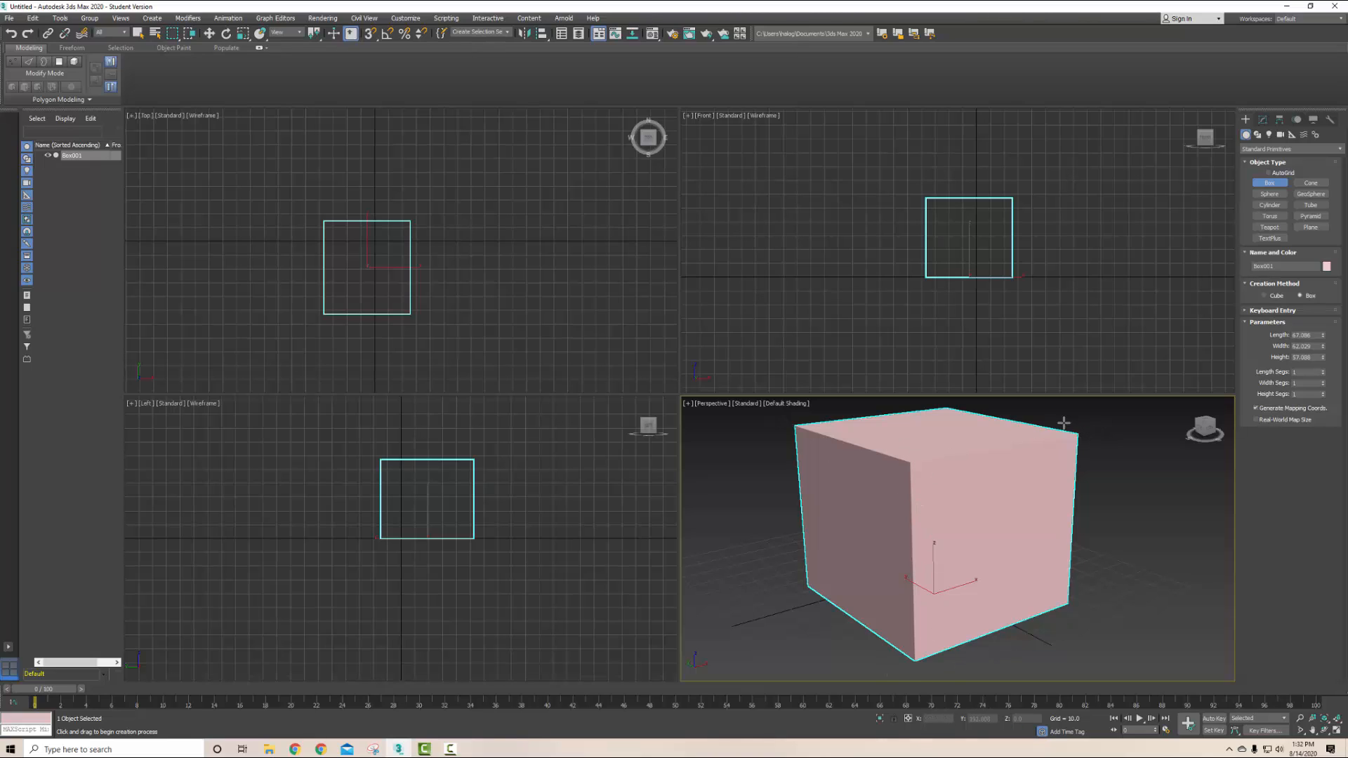
pyautogui.click(784, 404)
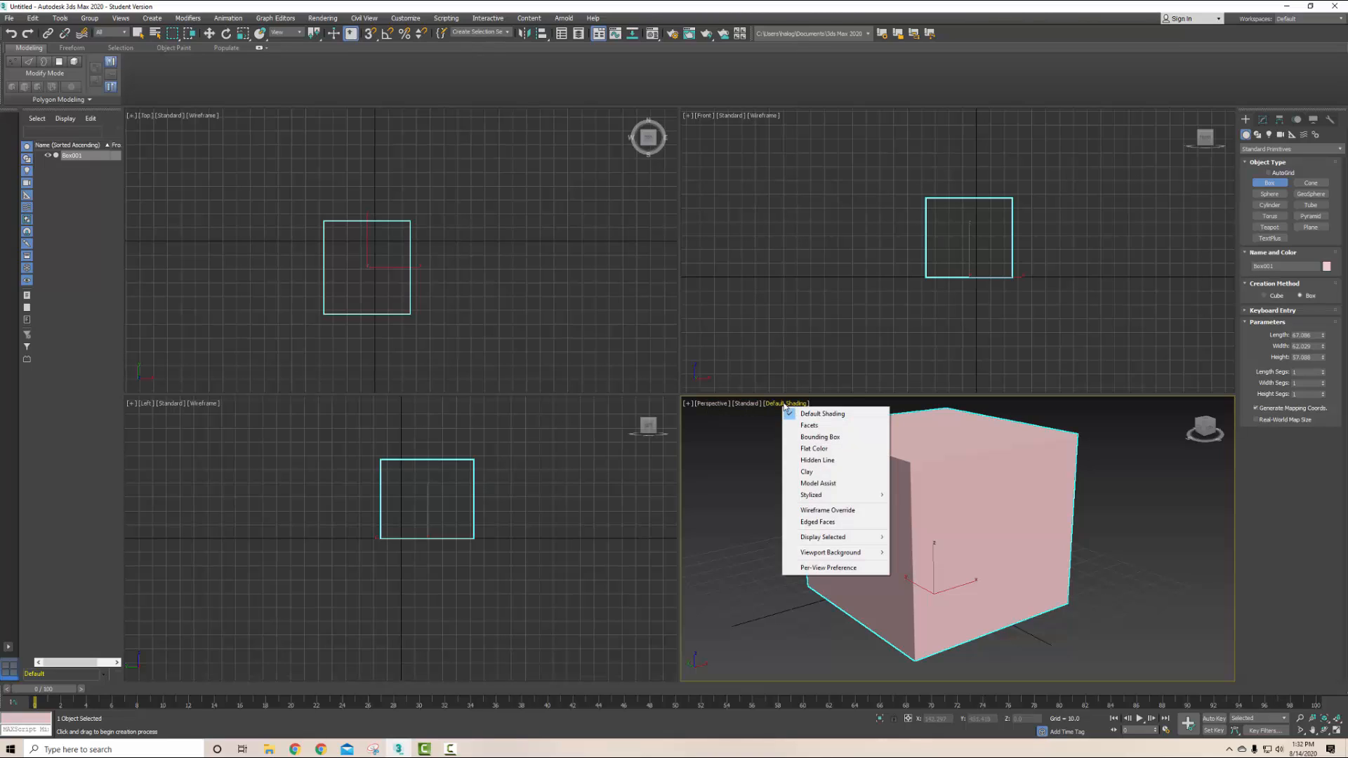
pyautogui.click(811, 522)
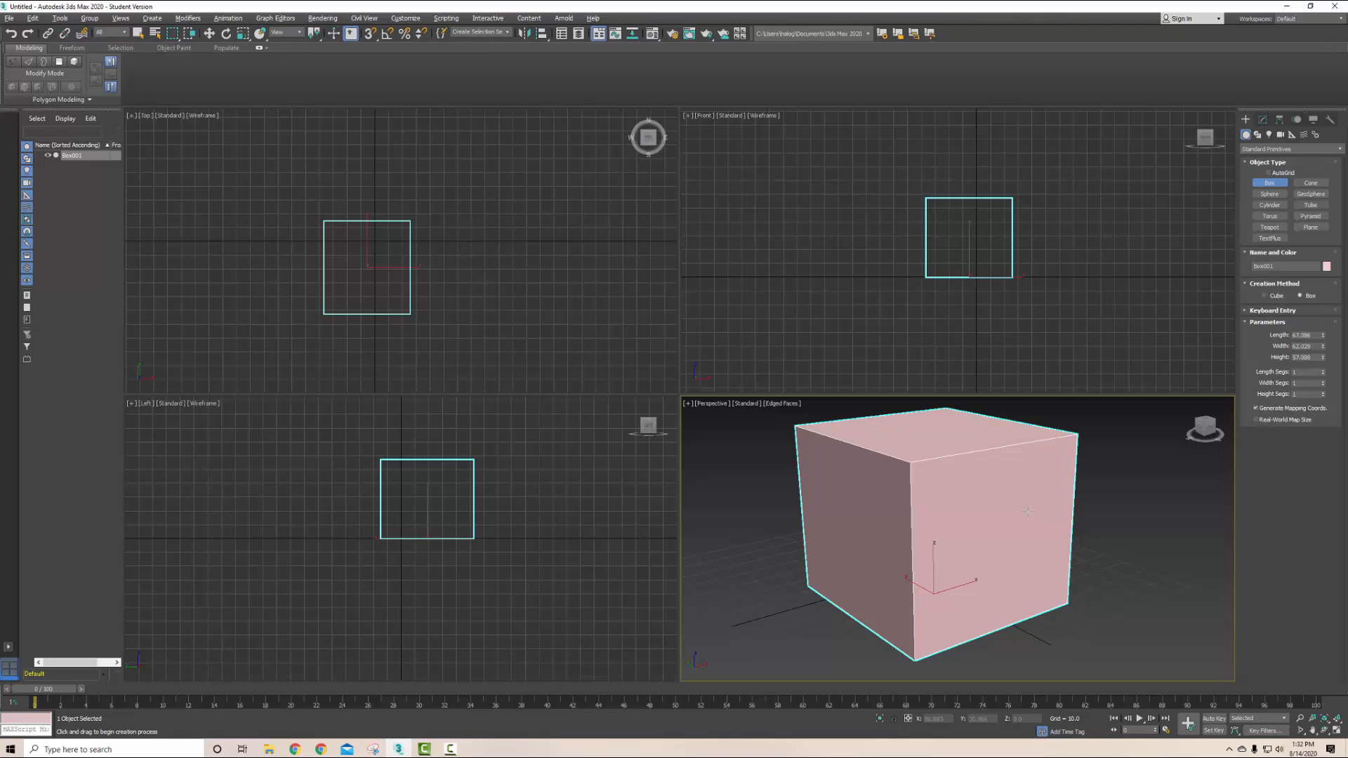
# - Maximize and restore the different viewports in turn, finishing with the Perspective viewport maximized
pyautogui.hotkey('alt', 'w')
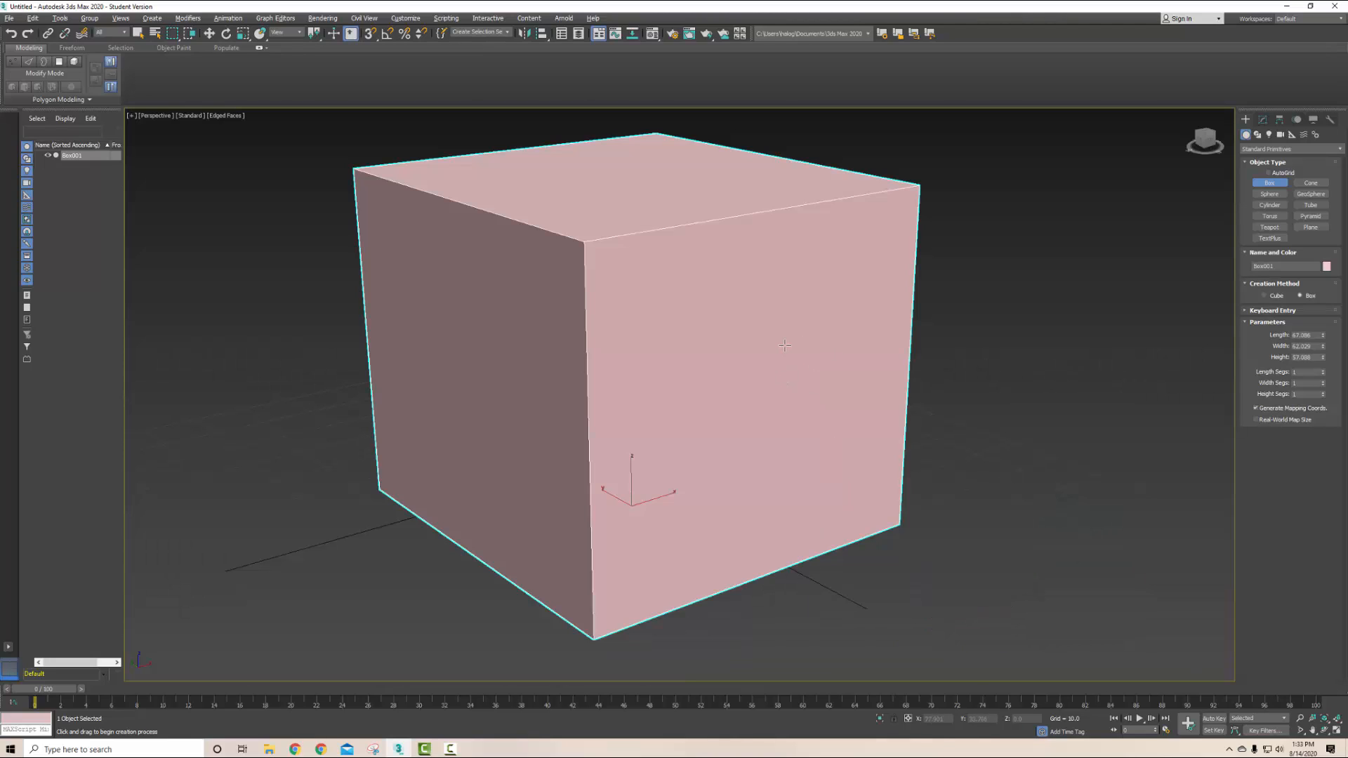
pyautogui.hotkey('alt', 'w')
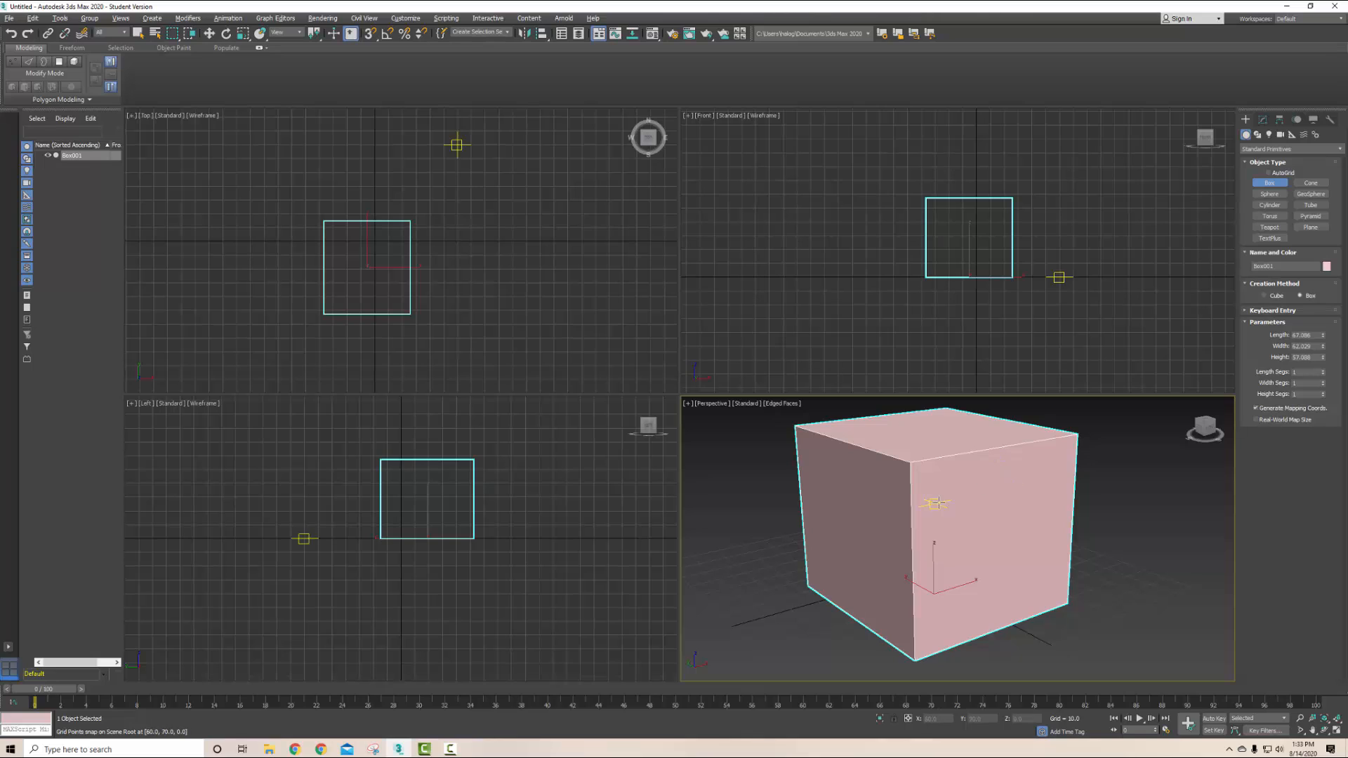
pyautogui.click(862, 225)
pyautogui.hotkey('alt', 'w')
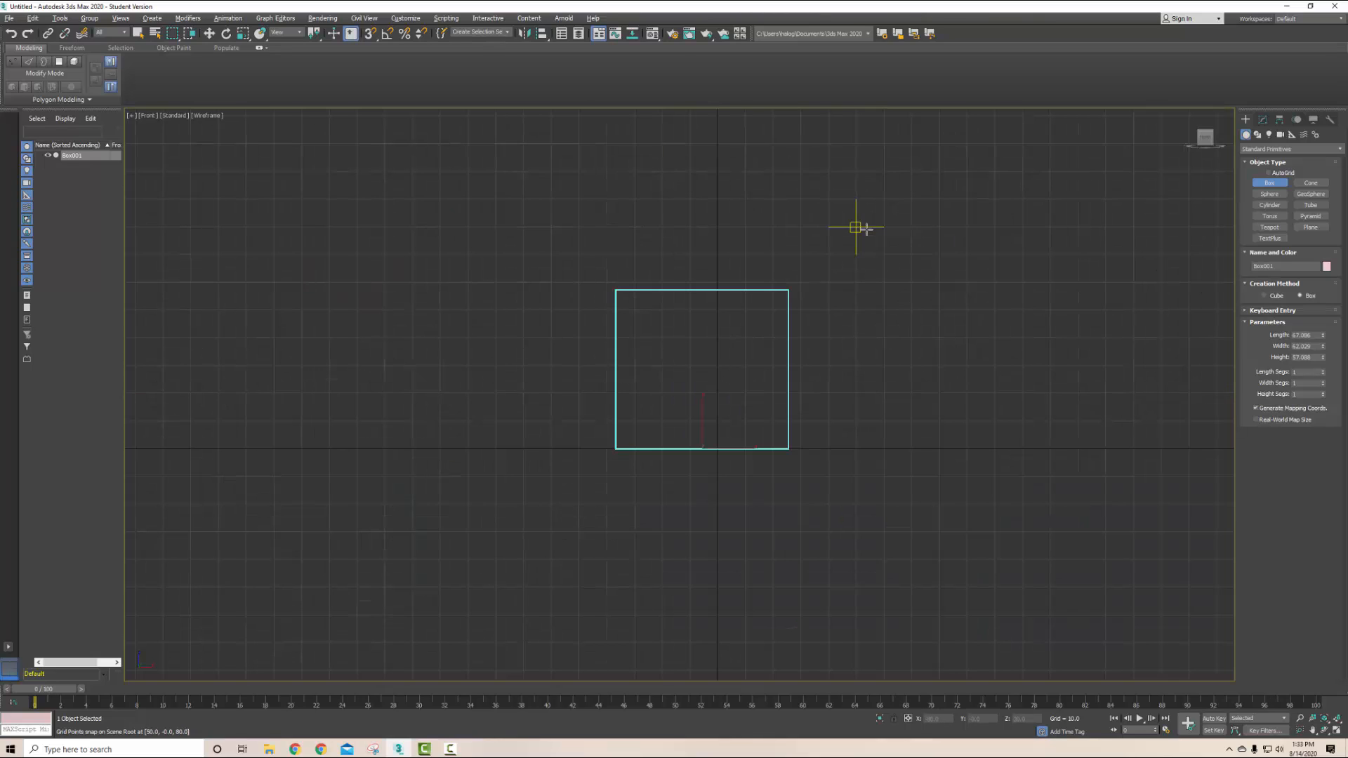
pyautogui.hotkey('alt', 'w')
pyautogui.click(772, 505)
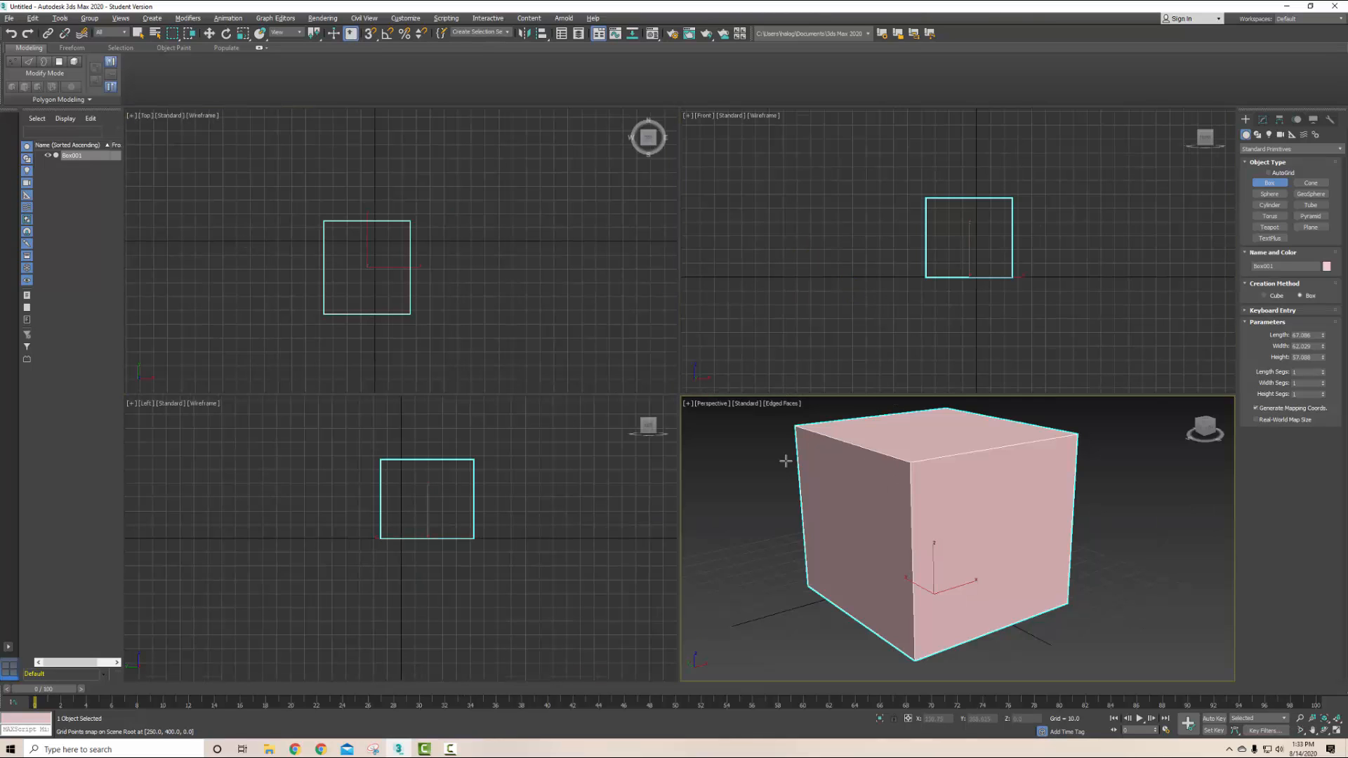
pyautogui.hotkey('alt', 'w')
pyautogui.hotkey('alt', 'w')
pyautogui.click(445, 253)
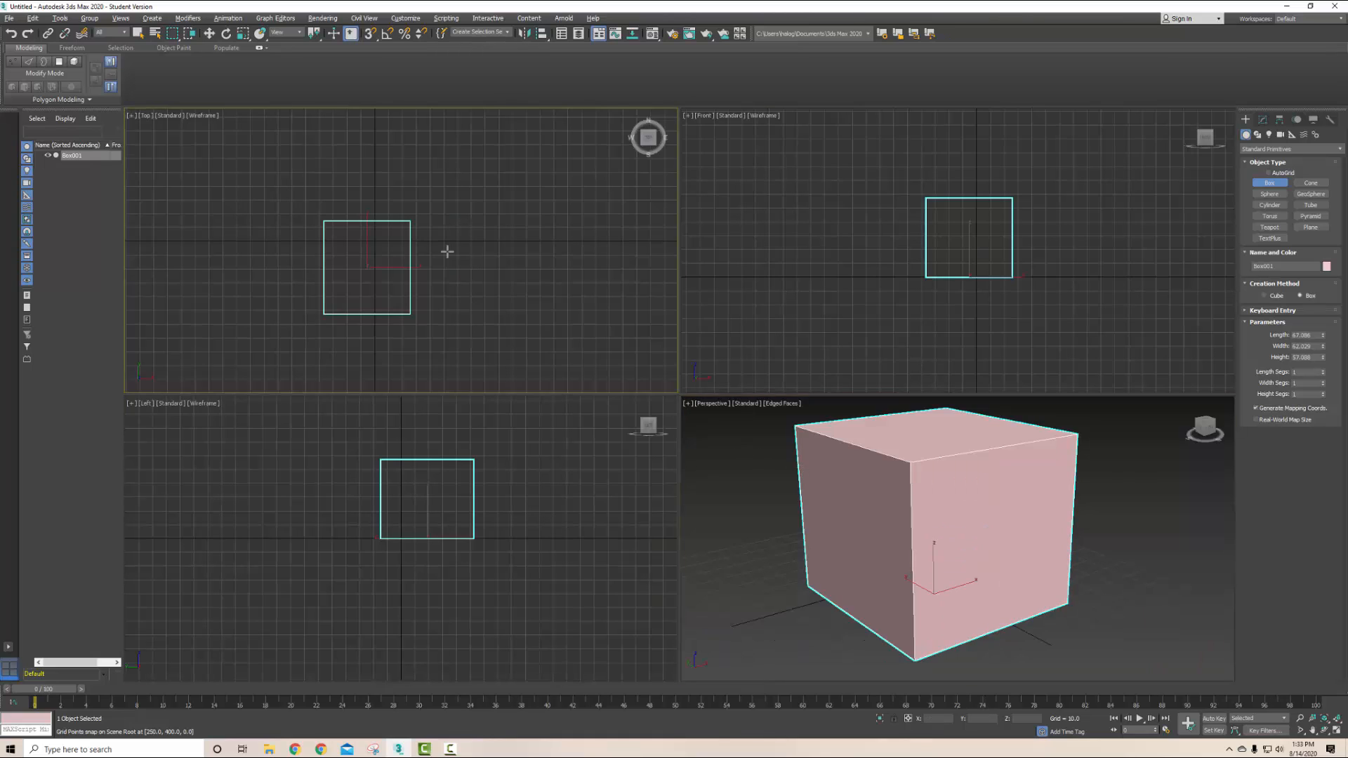
pyautogui.click(503, 514)
pyautogui.hotkey('alt', 'w')
pyautogui.hotkey('alt', 'w')
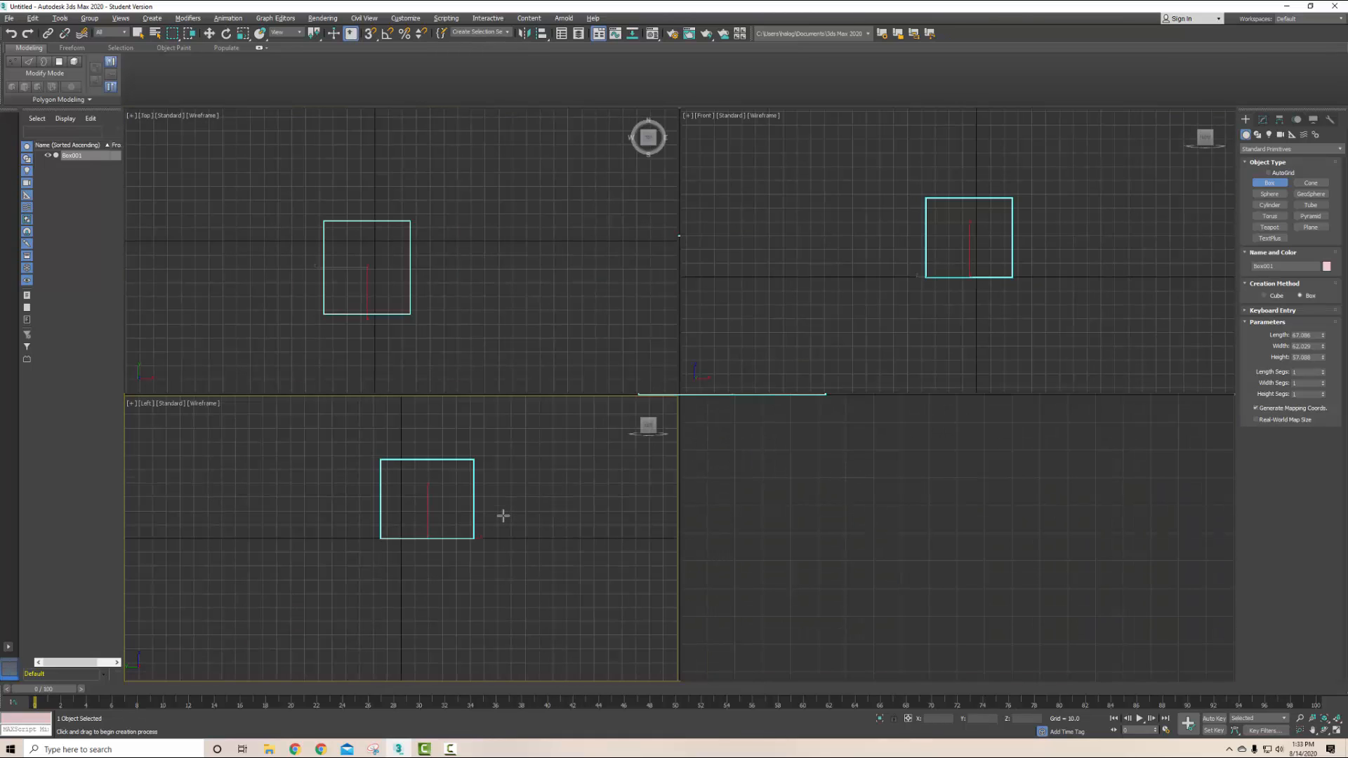
pyautogui.click(1050, 513)
pyautogui.hotkey('alt', 'w')
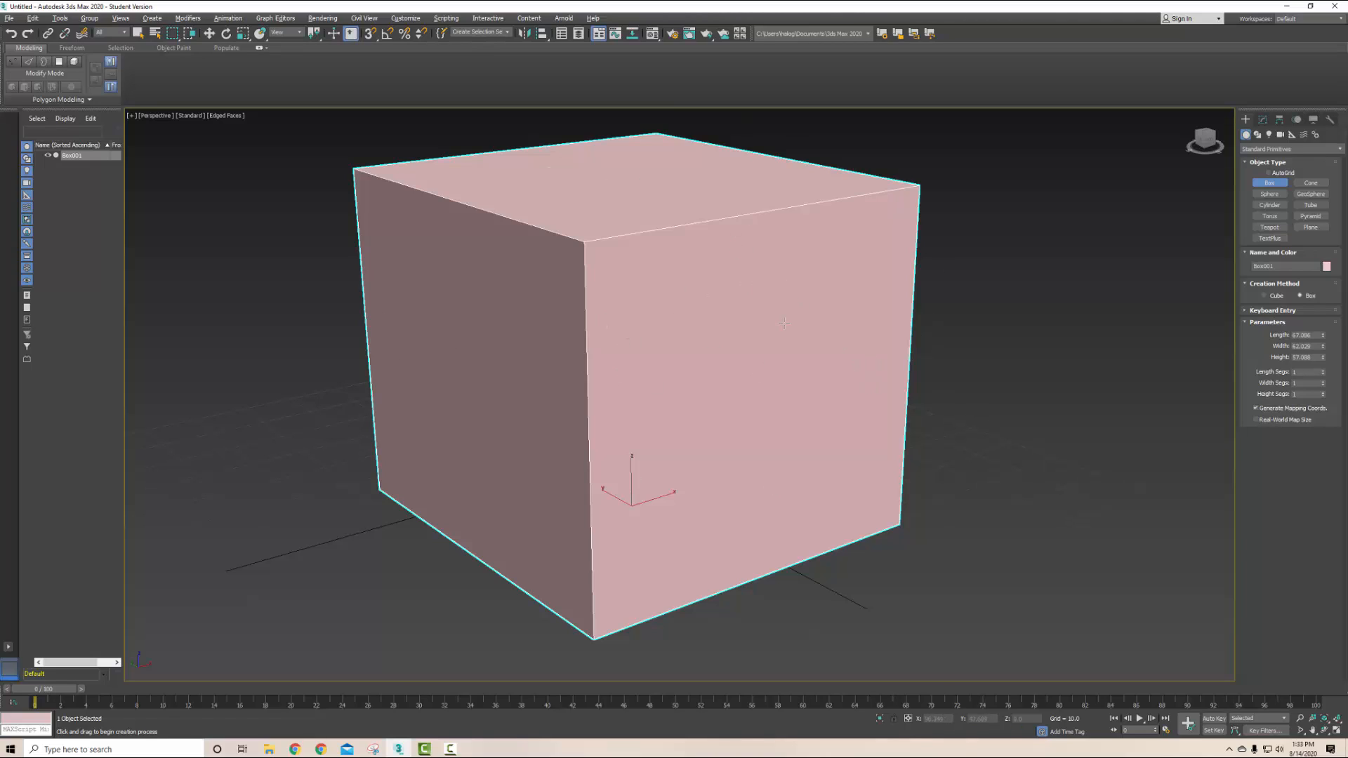
# - Examine the box from different angles and distances in the Perspective viewport
pyautogui.keyDown('alt'); pyautogui.moveTo(999, 385); pyautogui.dragTo(705, 382, button='middle'); pyautogui.keyUp('alt')
pyautogui.scroll(-5, 705, 382)
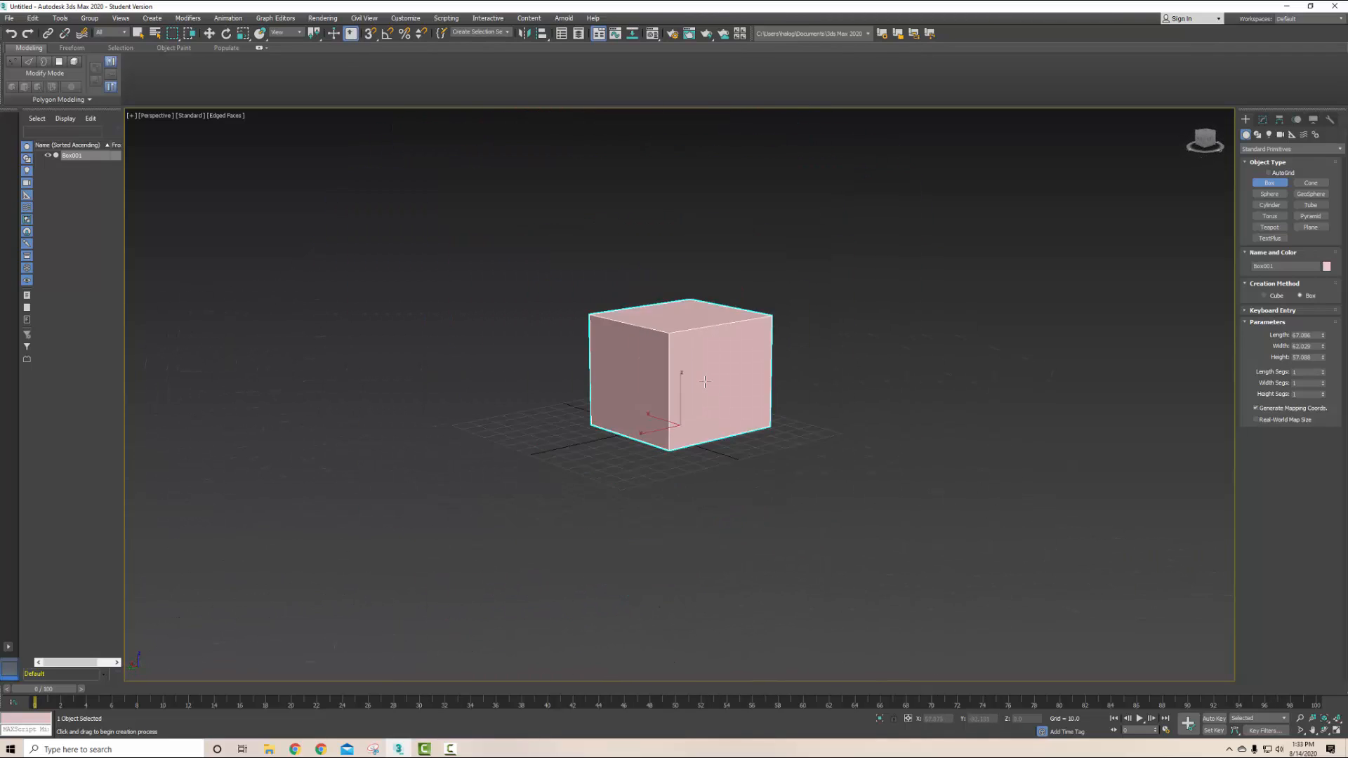
pyautogui.scroll(4, 705, 382)
pyautogui.scroll(-7, 704, 384)
pyautogui.scroll(5, 702, 388)
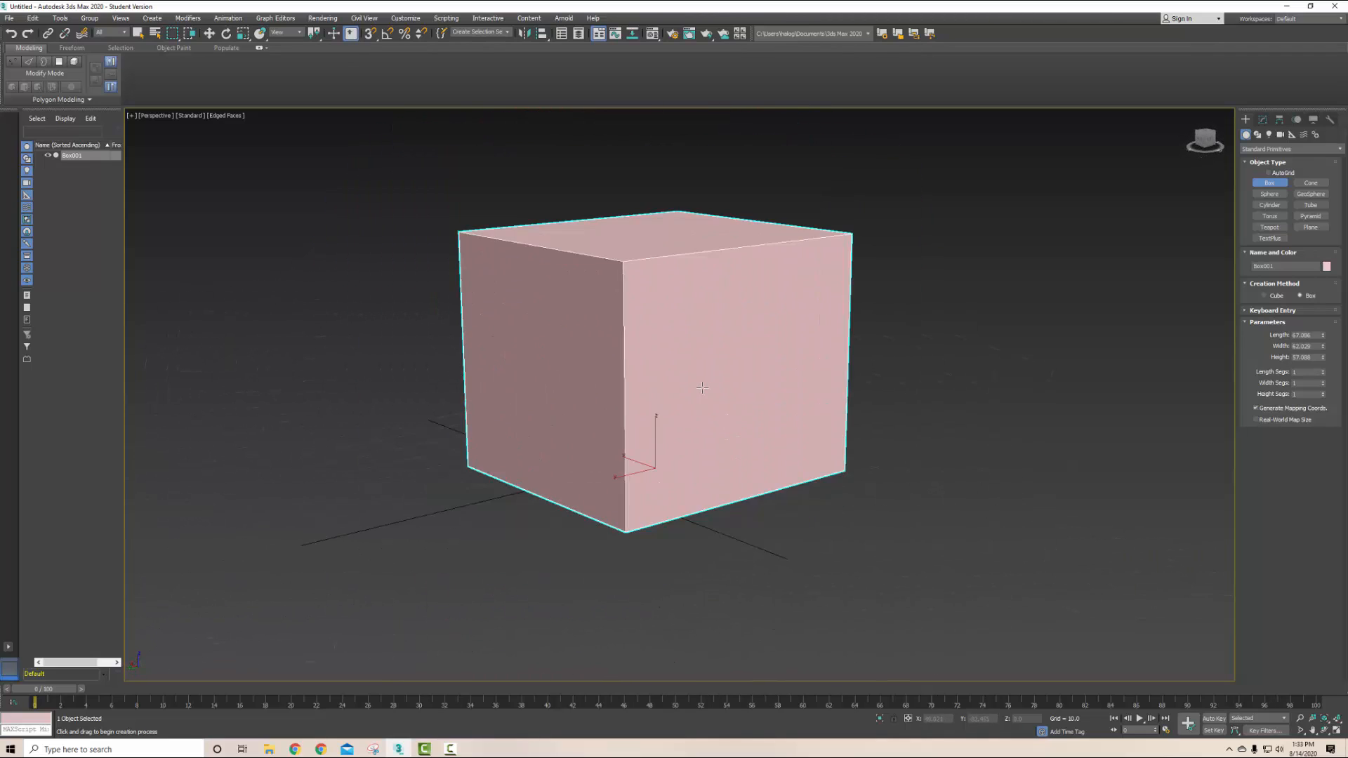
pyautogui.scroll(-5, 702, 388)
pyautogui.scroll(7, 702, 388)
pyautogui.scroll(-5, 702, 388)
pyautogui.moveTo(702, 387); pyautogui.dragTo(672, 479, button='middle')
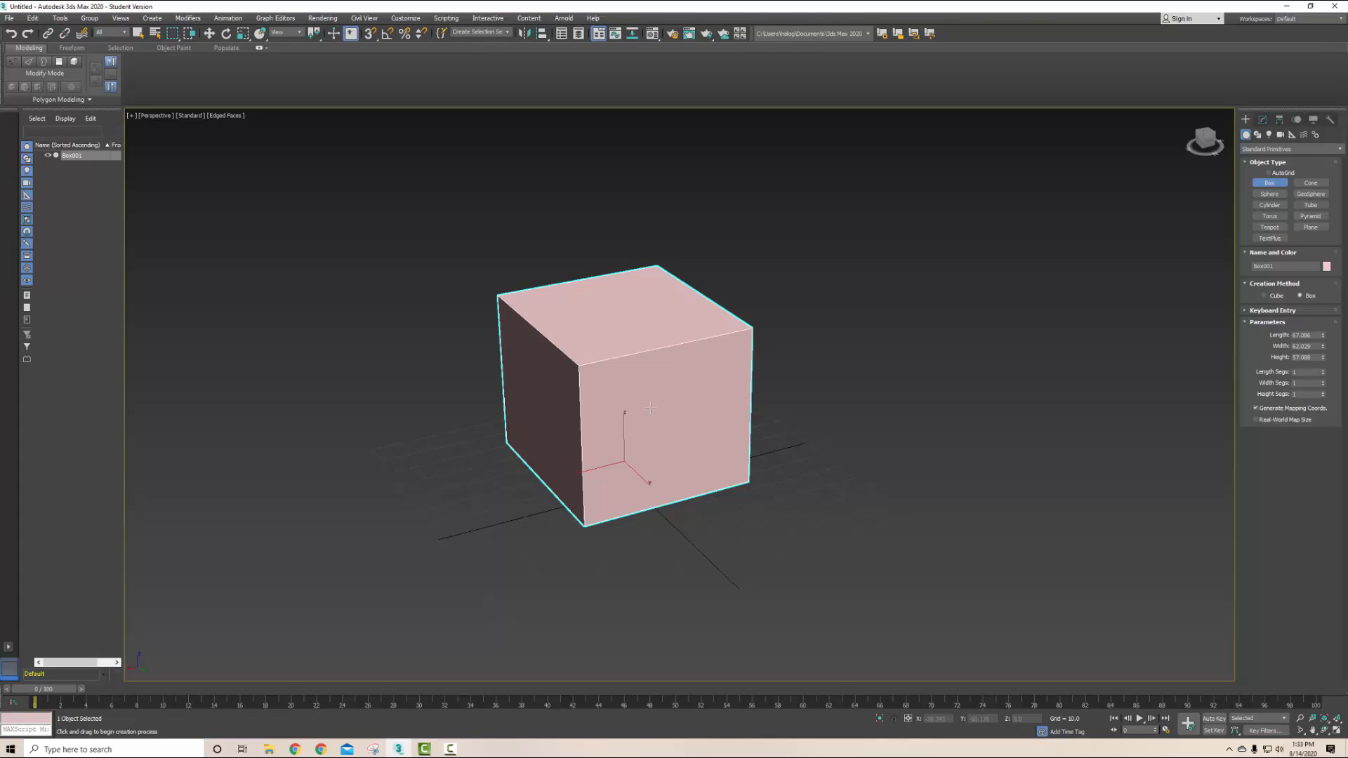
# - Leave box creation and repeatedly select and deselect the box with the selection tool
pyautogui.press('q')
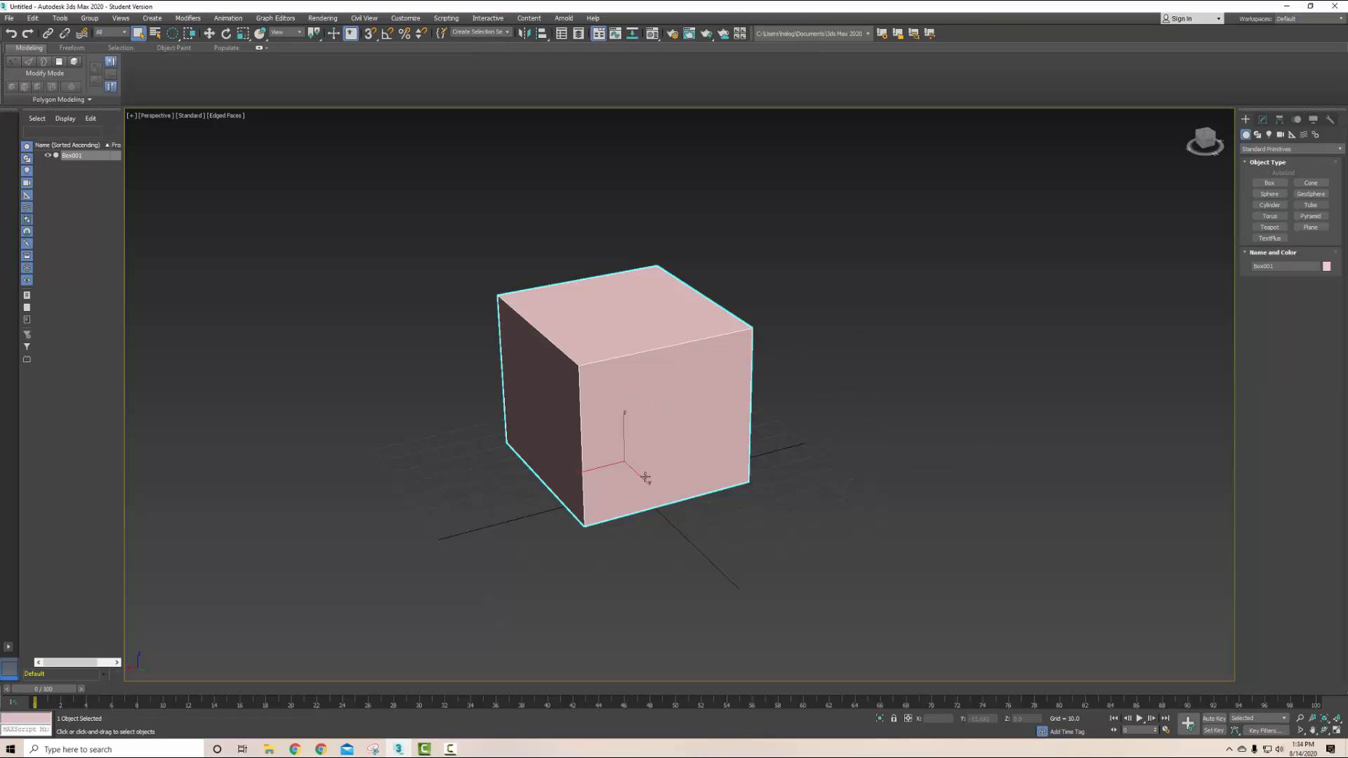
pyautogui.click(529, 586)
pyautogui.click(557, 442)
pyautogui.click(336, 447)
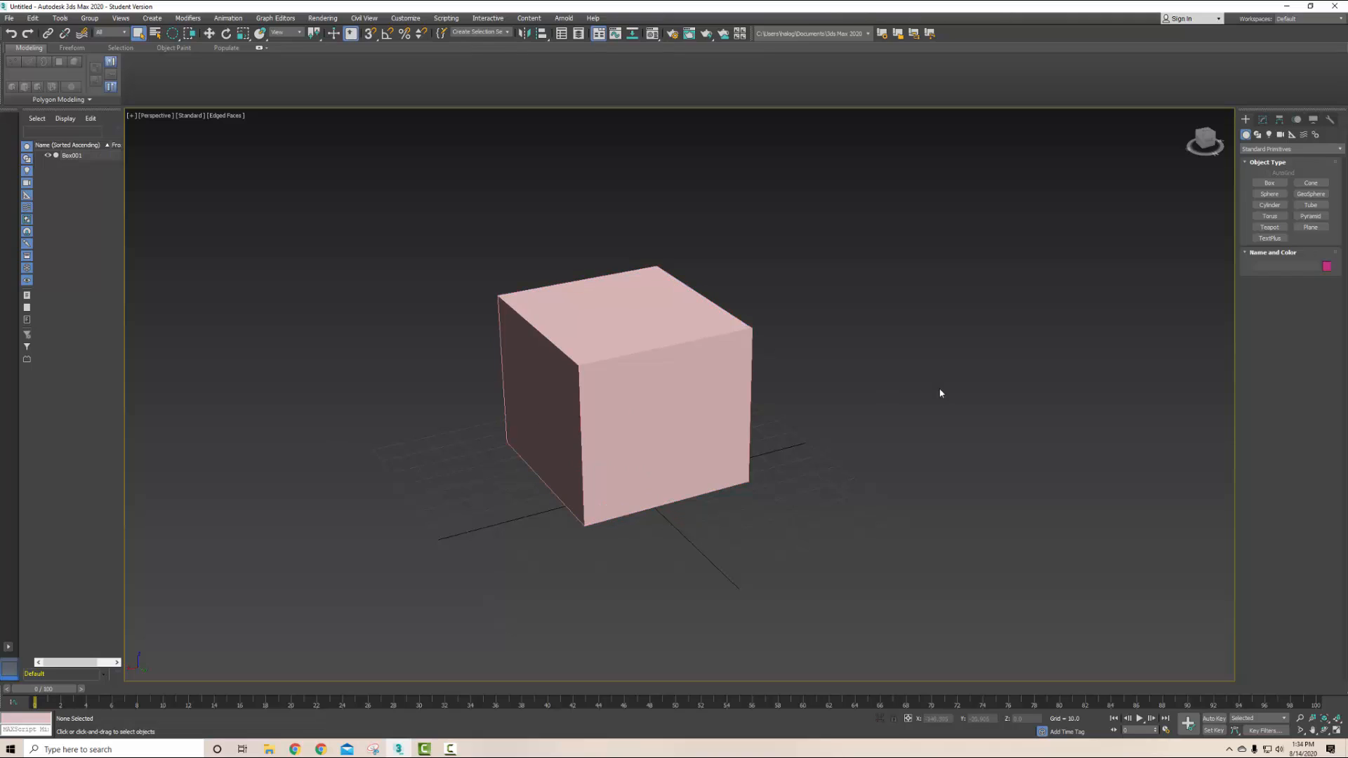
pyautogui.click(629, 401)
pyautogui.click(1026, 373)
pyautogui.click(710, 412)
pyautogui.click(1120, 480)
pyautogui.click(688, 357)
pyautogui.click(1051, 377)
# - Move the box separately along each axis to about X -3.5, Y 6.9, Z 4.4
pyautogui.press('w')
pyautogui.click(744, 393)
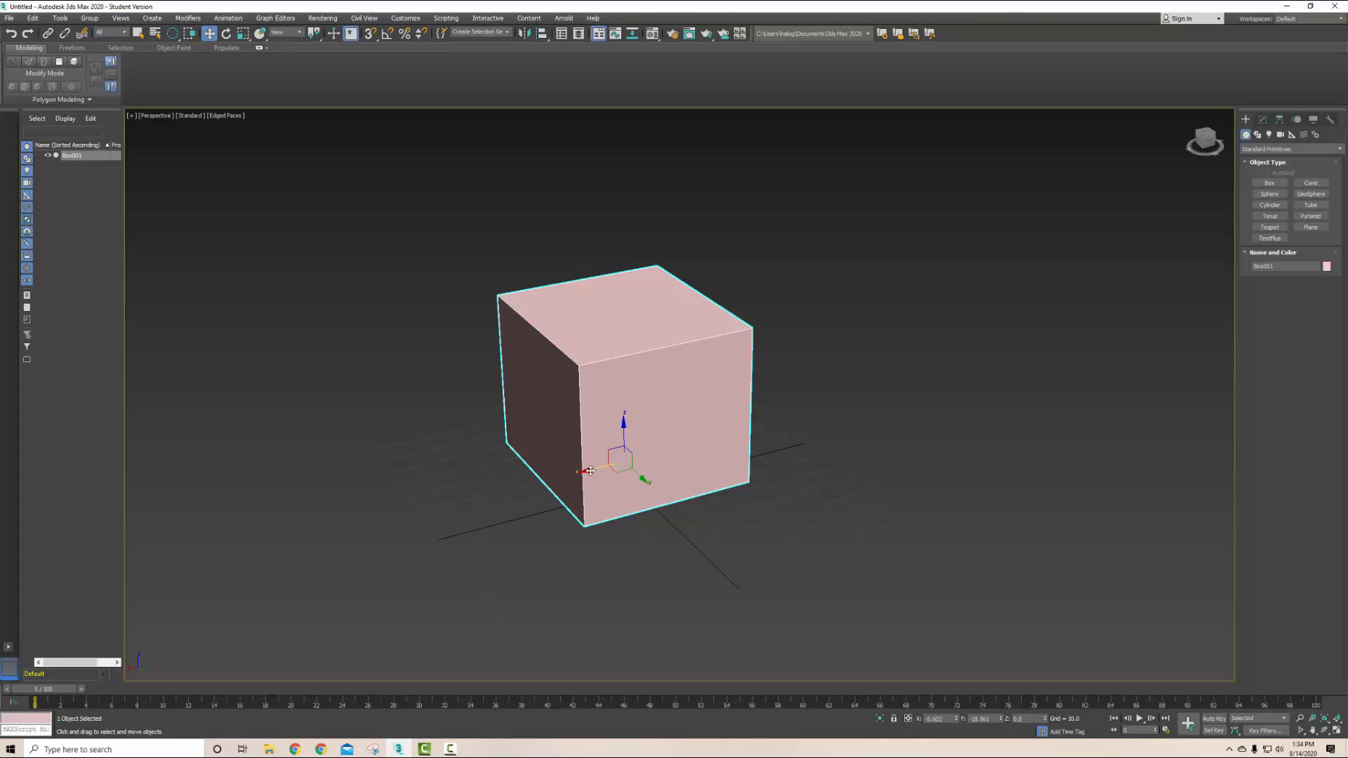
pyautogui.moveTo(590, 471)
pyautogui.mouseDown()
pyautogui.moveTo(366, 484)
pyautogui.moveTo(656, 406)
pyautogui.moveTo(575, 446)
pyautogui.moveTo(674, 428)
pyautogui.moveTo(562, 449)
pyautogui.moveTo(604, 445)
pyautogui.moveTo(585, 450)
pyautogui.mouseUp()
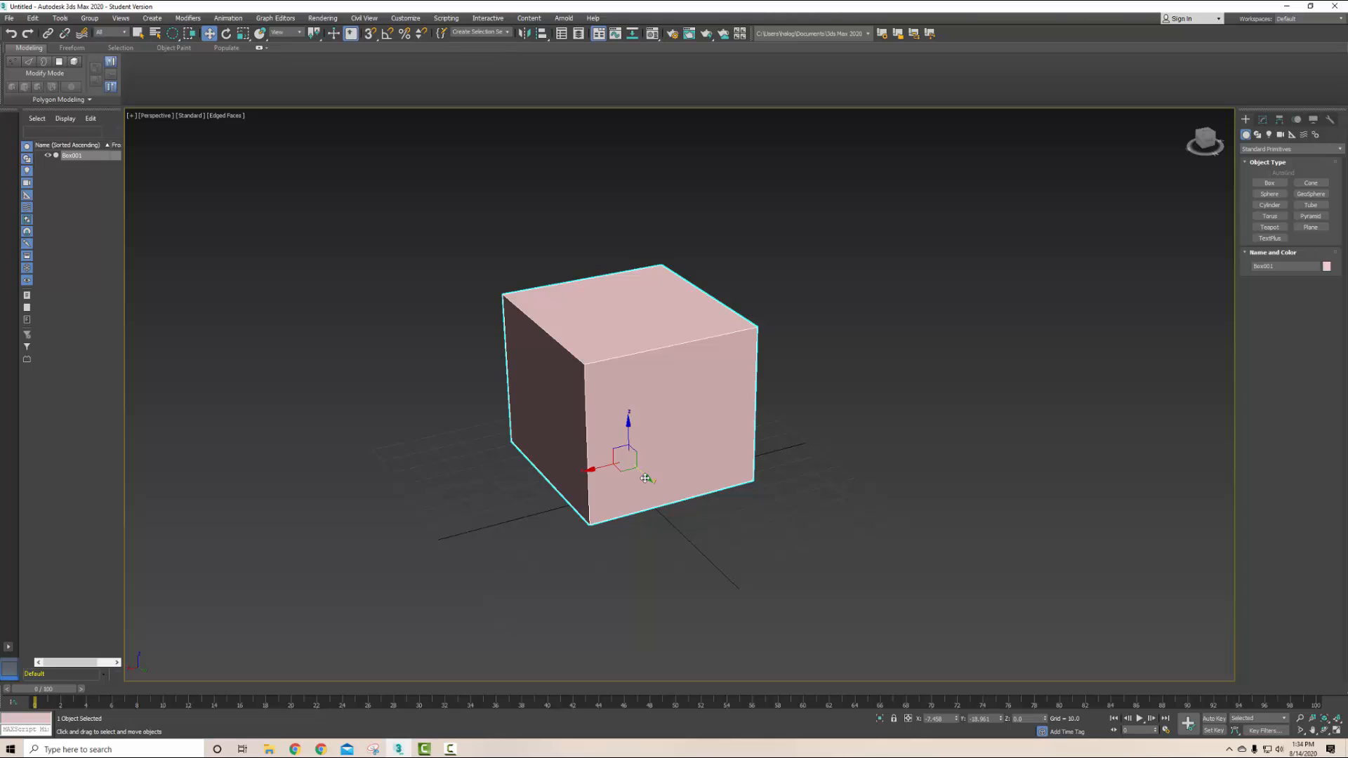
pyautogui.moveTo(649, 482); pyautogui.dragTo(697, 538)
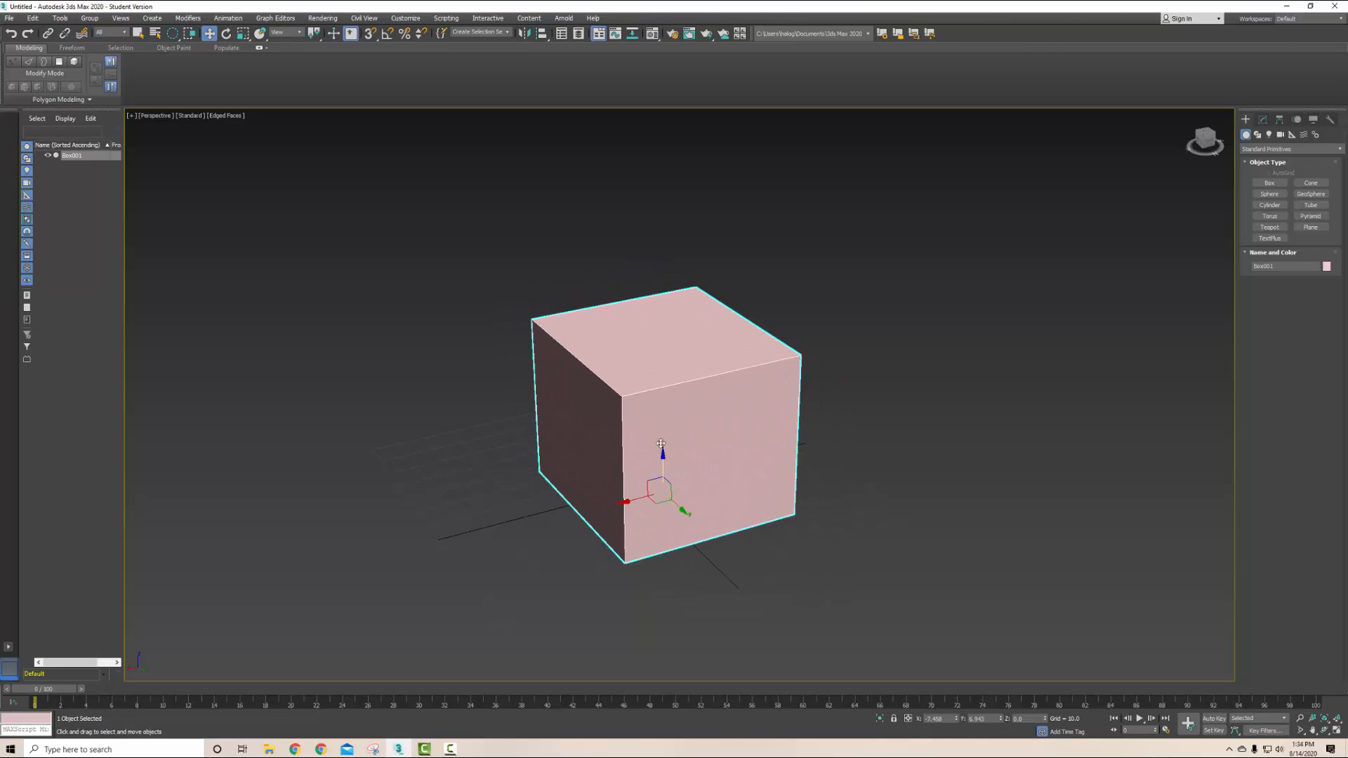
pyautogui.moveTo(660, 443); pyautogui.dragTo(763, 404)
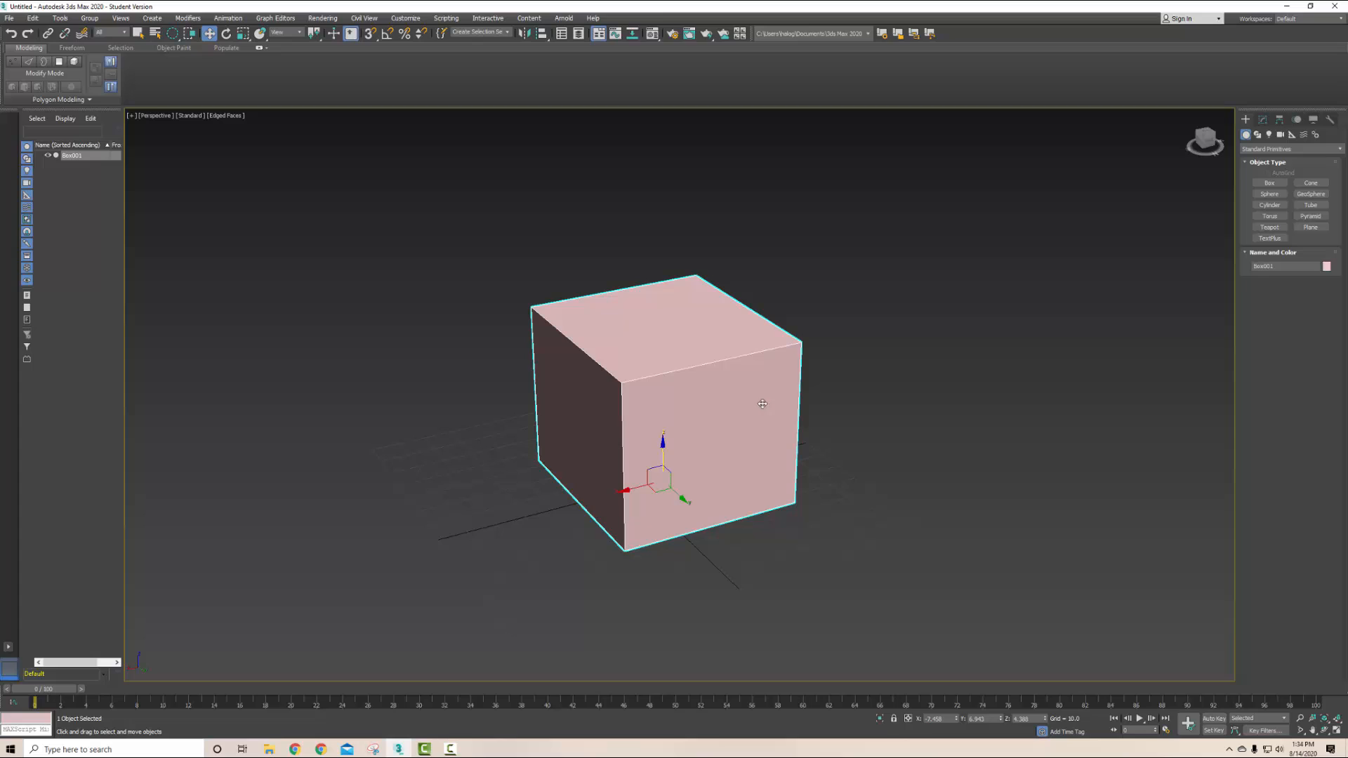
# - Reselect the box and move it along several axes at once to about X 2.4, Y 14.1, Z 6.2
pyautogui.click(895, 395)
pyautogui.click(707, 406)
pyautogui.moveTo(650, 491); pyautogui.dragTo(680, 457)
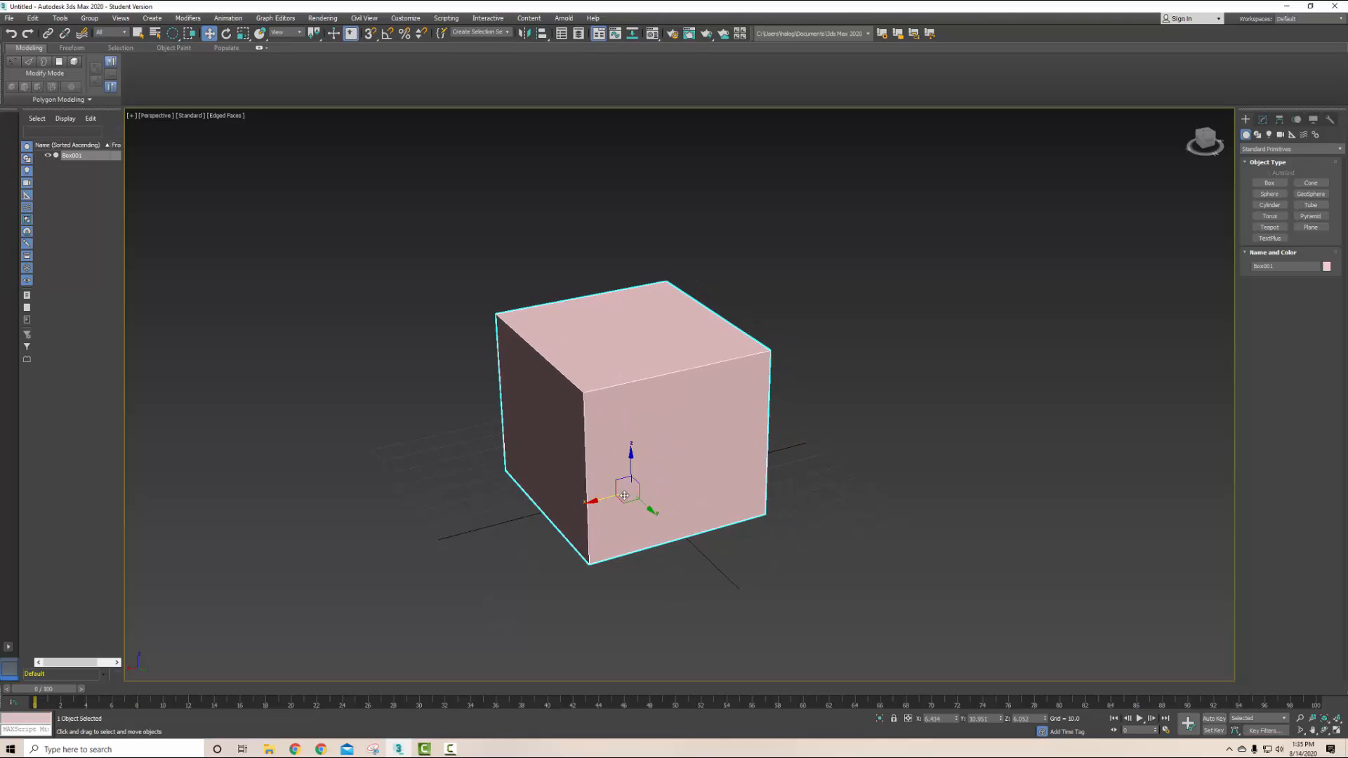
pyautogui.moveTo(631, 491); pyautogui.dragTo(649, 440)
pyautogui.moveTo(716, 467); pyautogui.dragTo(646, 497)
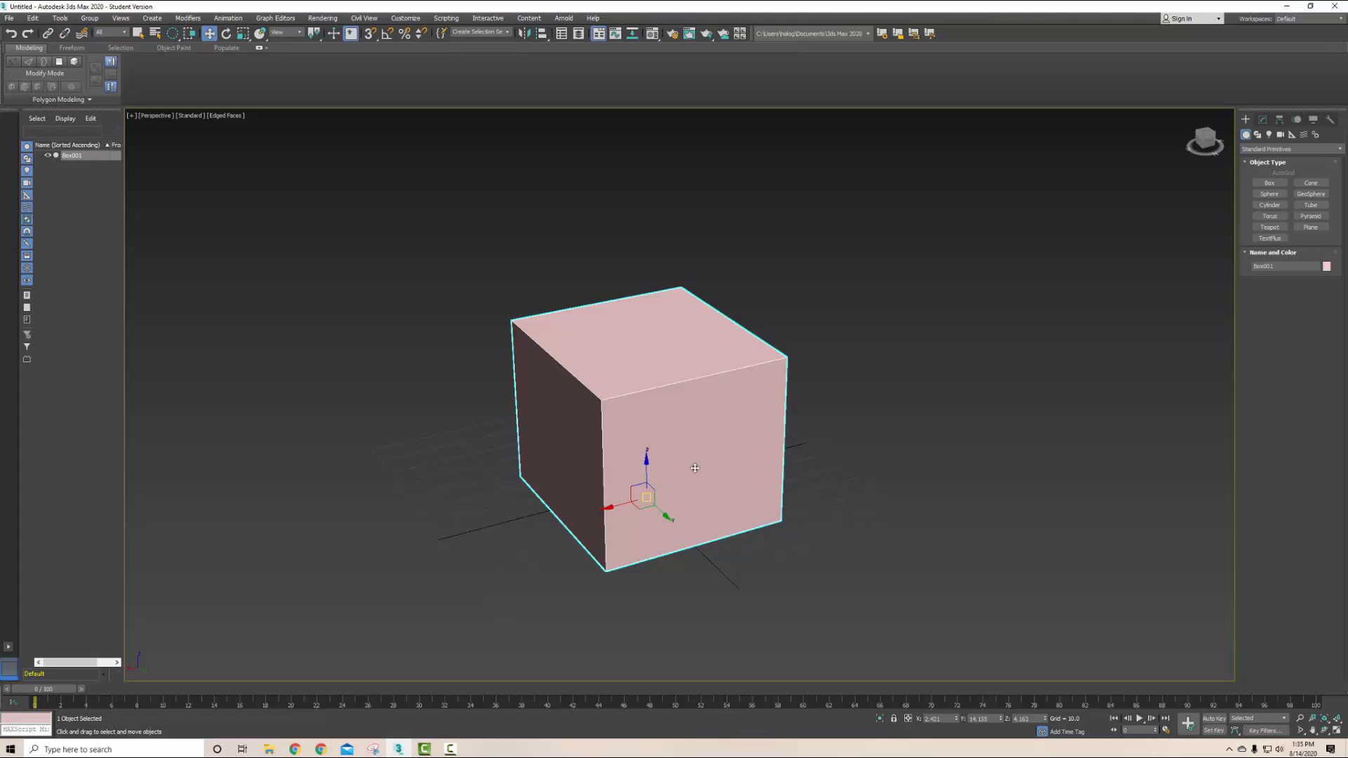
# - Try rotating the box around its axes, and undo the rotation together with the last free move
pyautogui.press('e')
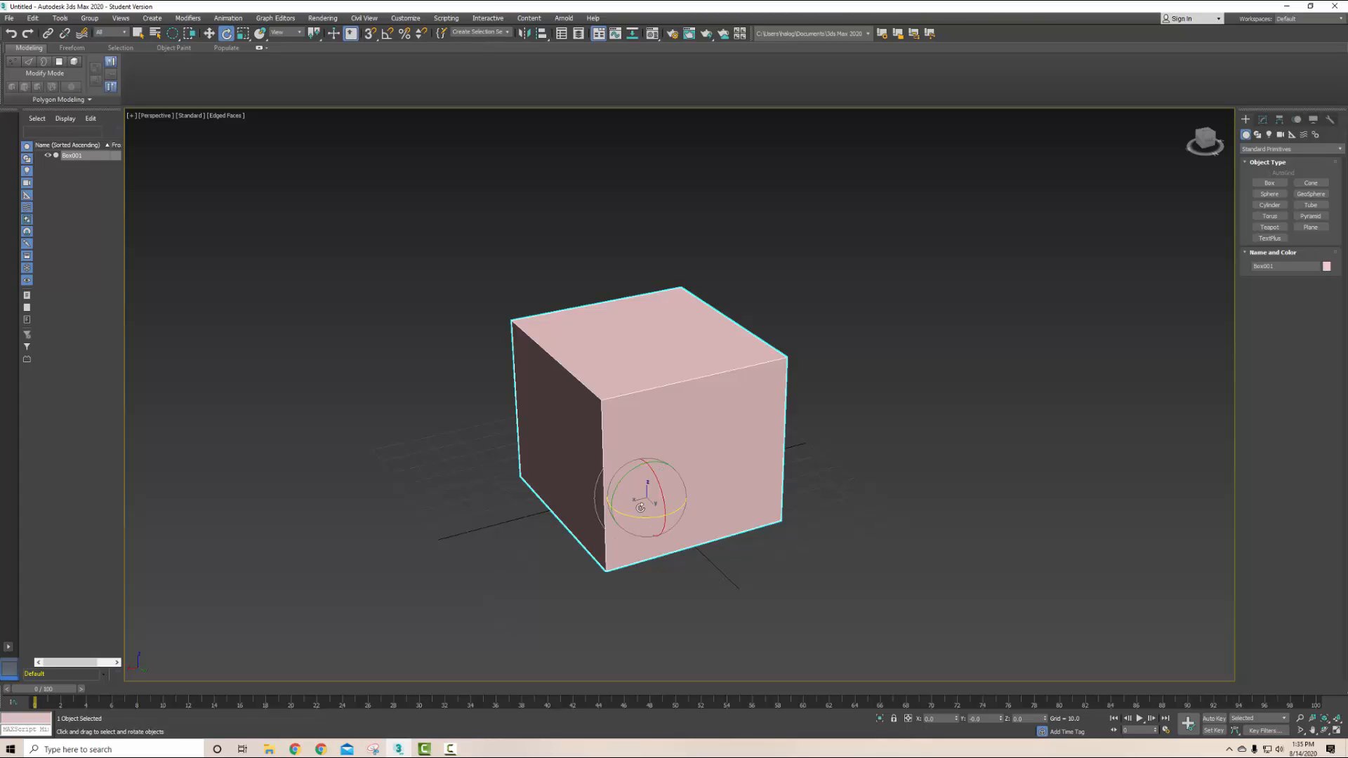
pyautogui.moveTo(620, 480); pyautogui.dragTo(739, 488)
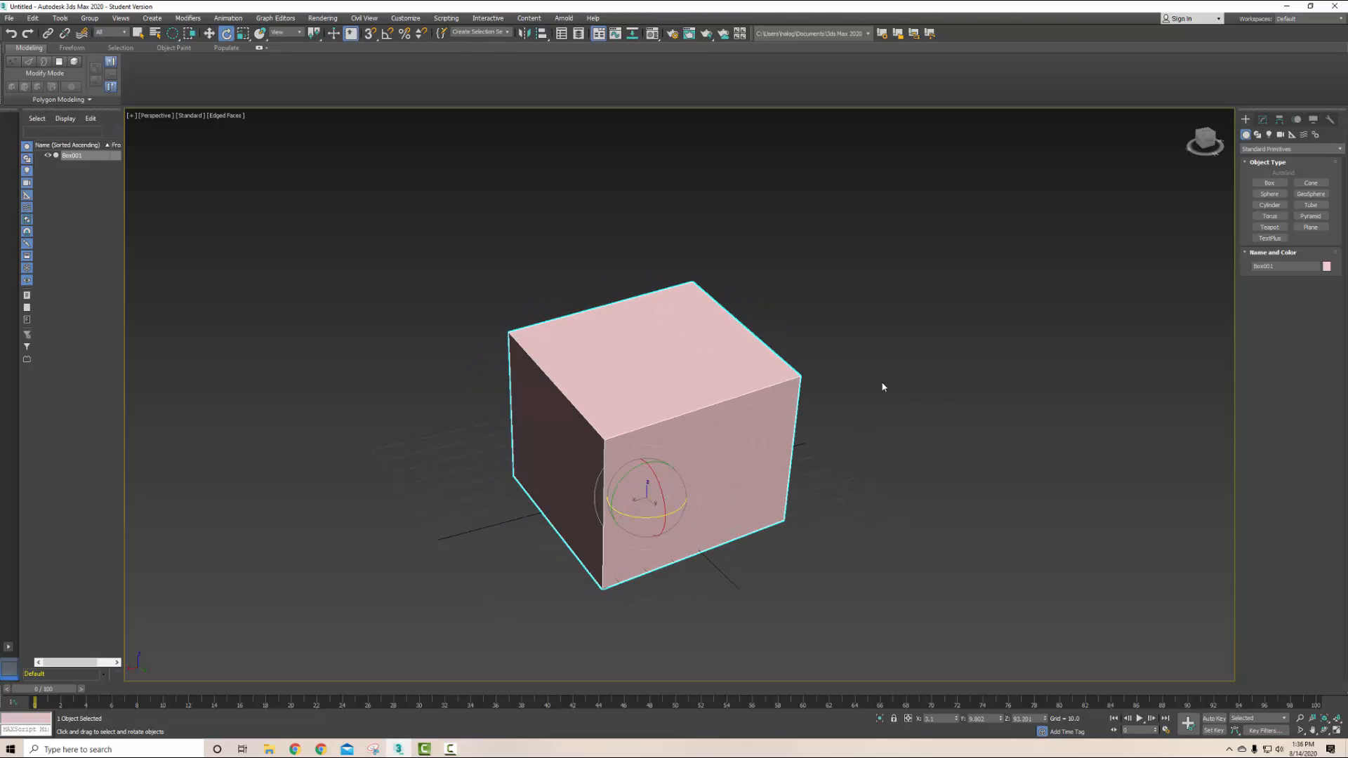
pyautogui.hotkey('ctrl', 'z')
pyautogui.hotkey('ctrl', 'z')
pyautogui.hotkey('ctrl', 'z')
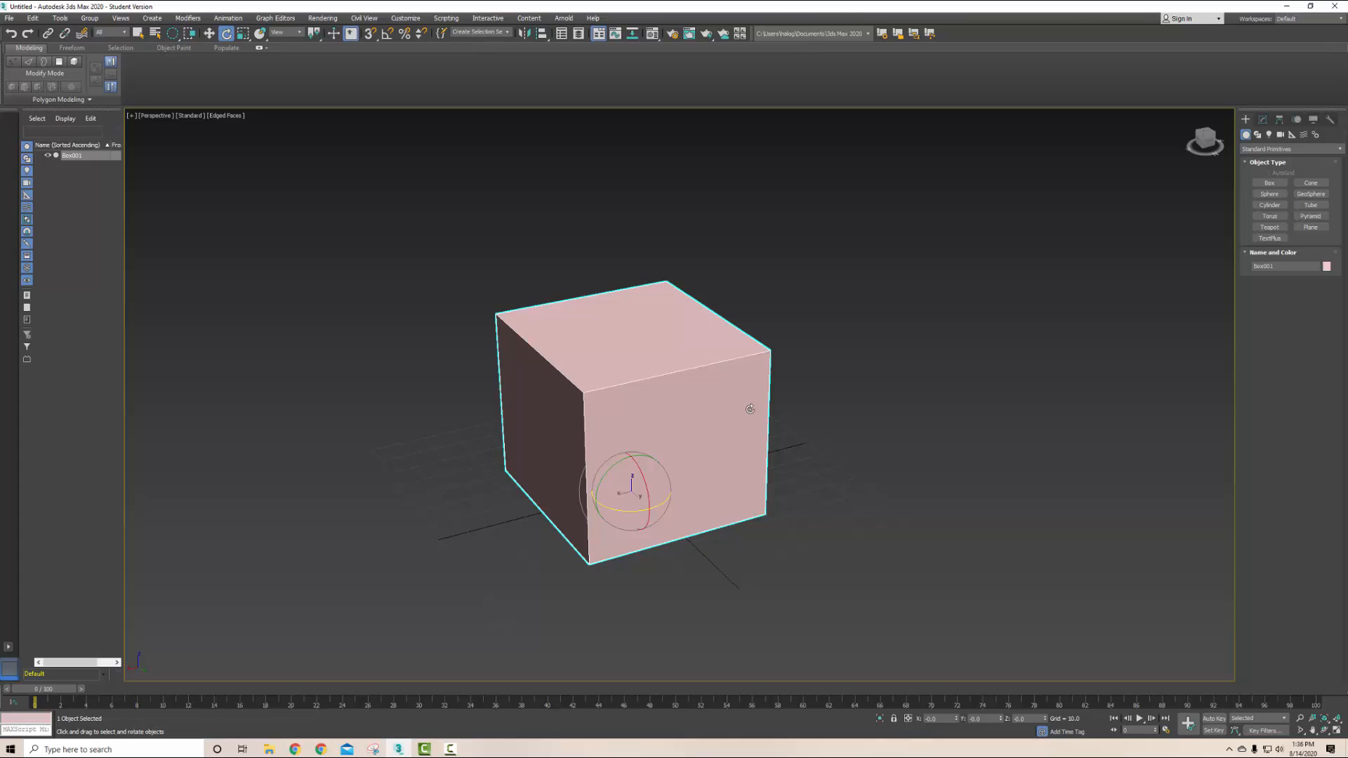
# - Scale the box uniformly to about 41%, then non-uniformly to about 40% in X and Y and 26% in Z
pyautogui.press('r')
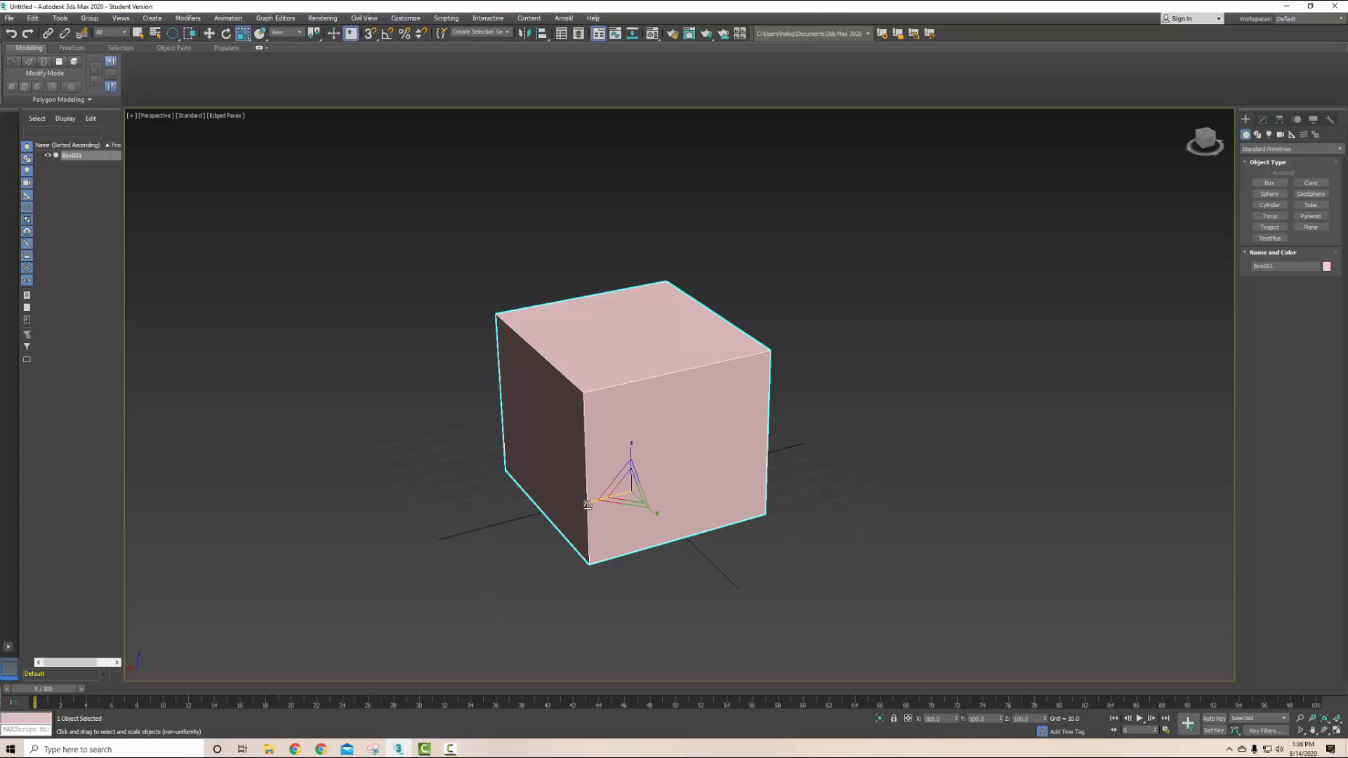
pyautogui.moveTo(609, 464); pyautogui.dragTo(627, 491)
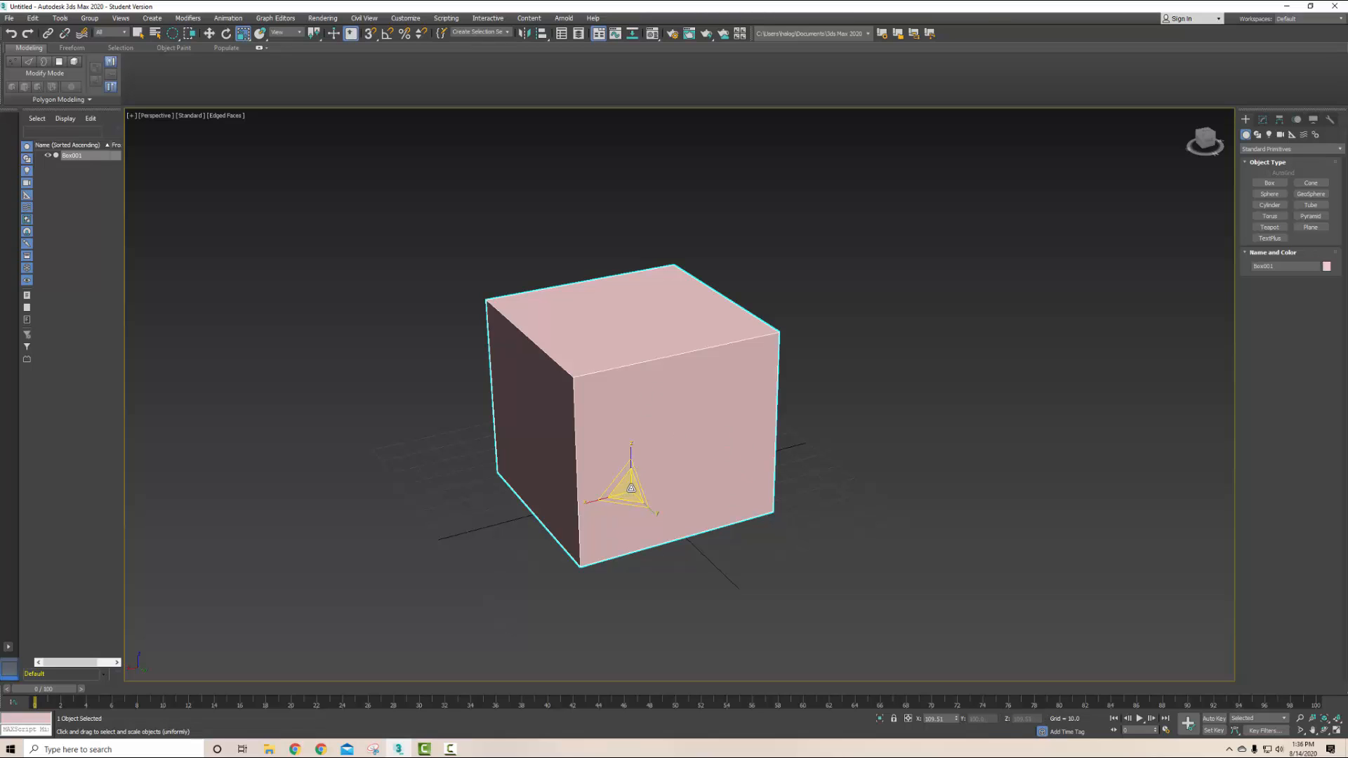
pyautogui.moveTo(629, 490); pyautogui.dragTo(597, 545)
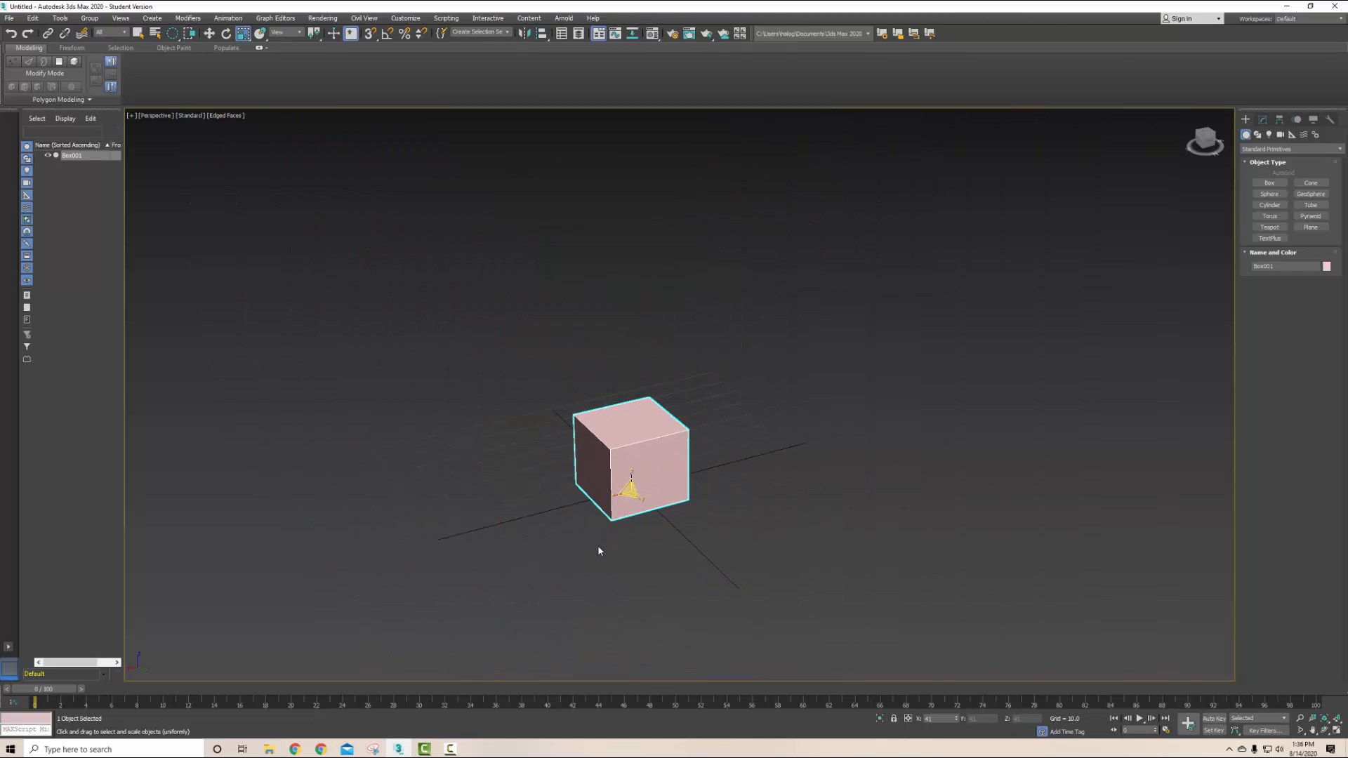
pyautogui.moveTo(630, 469); pyautogui.dragTo(680, 448)
pyautogui.moveTo(650, 508); pyautogui.dragTo(634, 482)
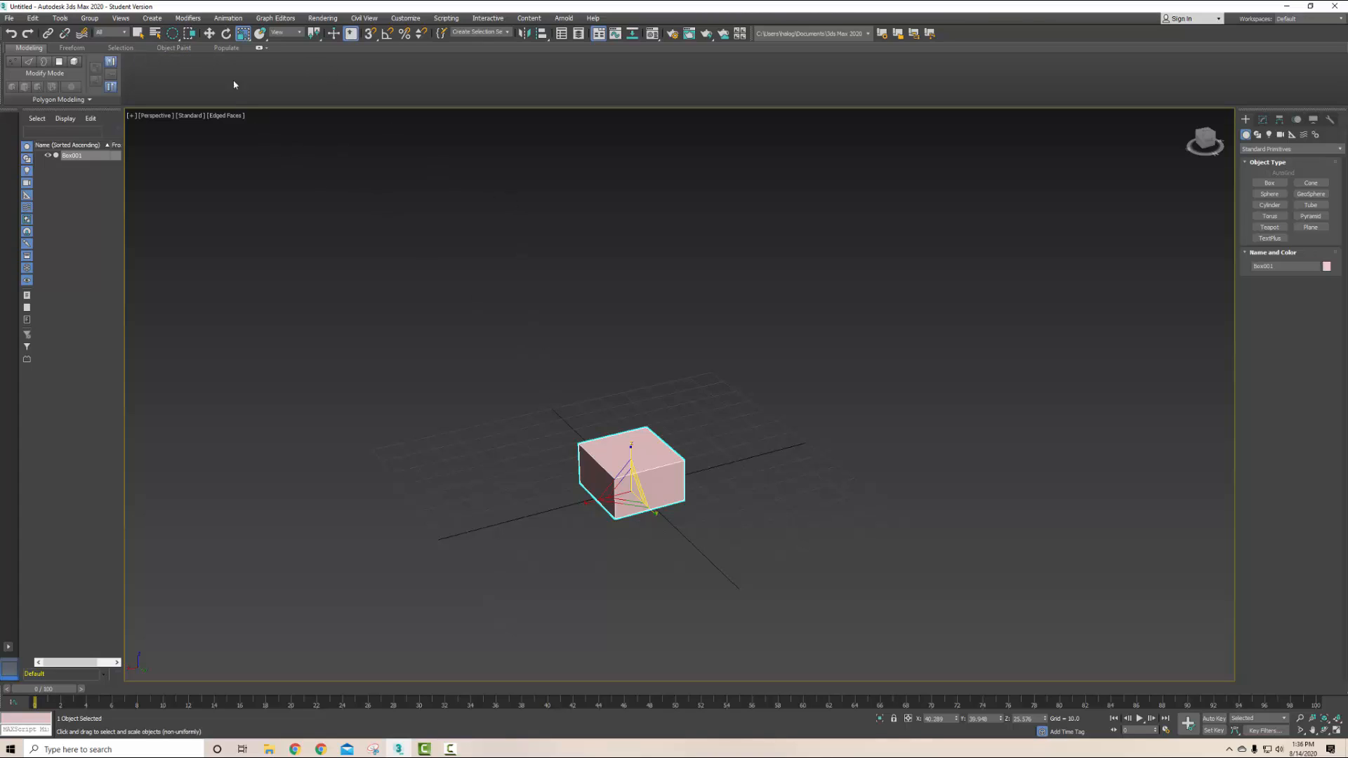
# - Cycle the Scale tool through its uniform mode and back to non-uniform scaling
pyautogui.click(243, 35)
pyautogui.press('r')
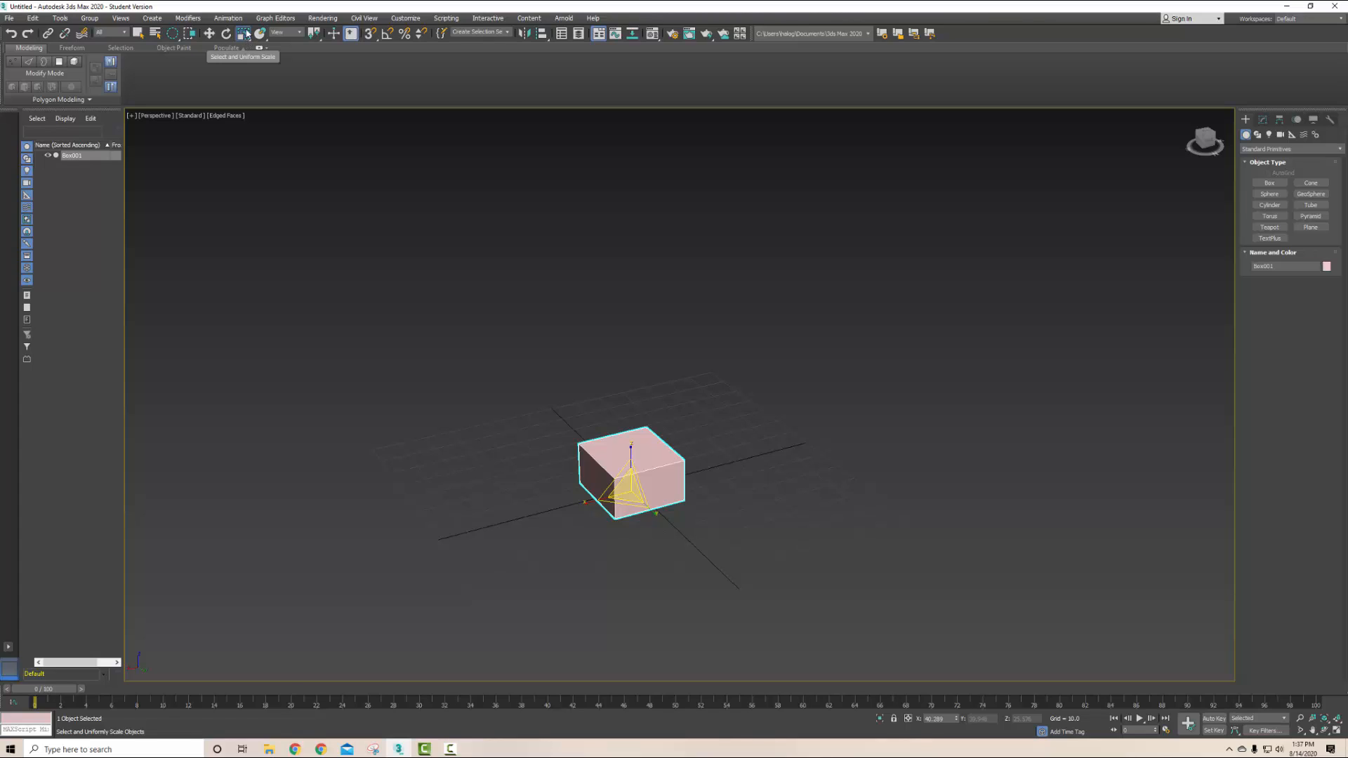
pyautogui.press('r')
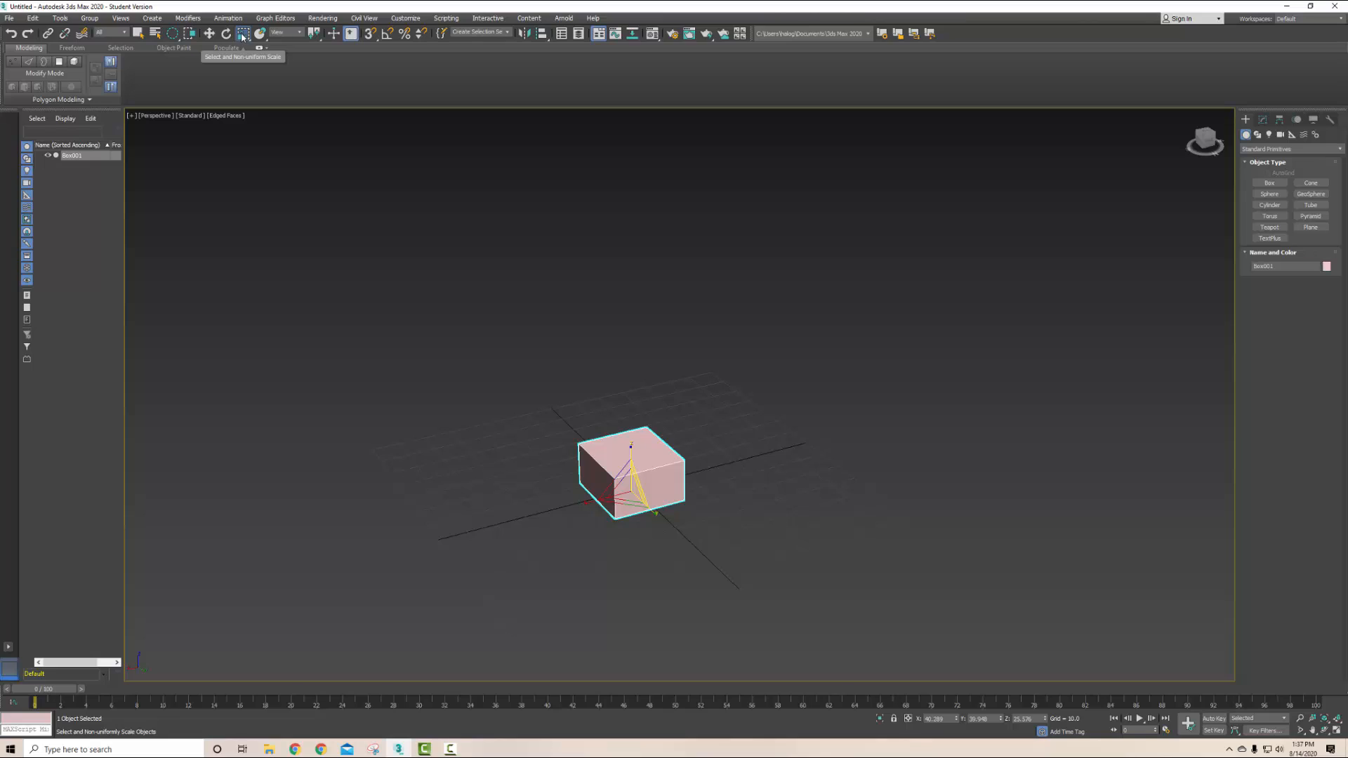
# - Squash the box along the X axis to about 49%, then scale it uniformly to about 53% in X
pyautogui.press('r')
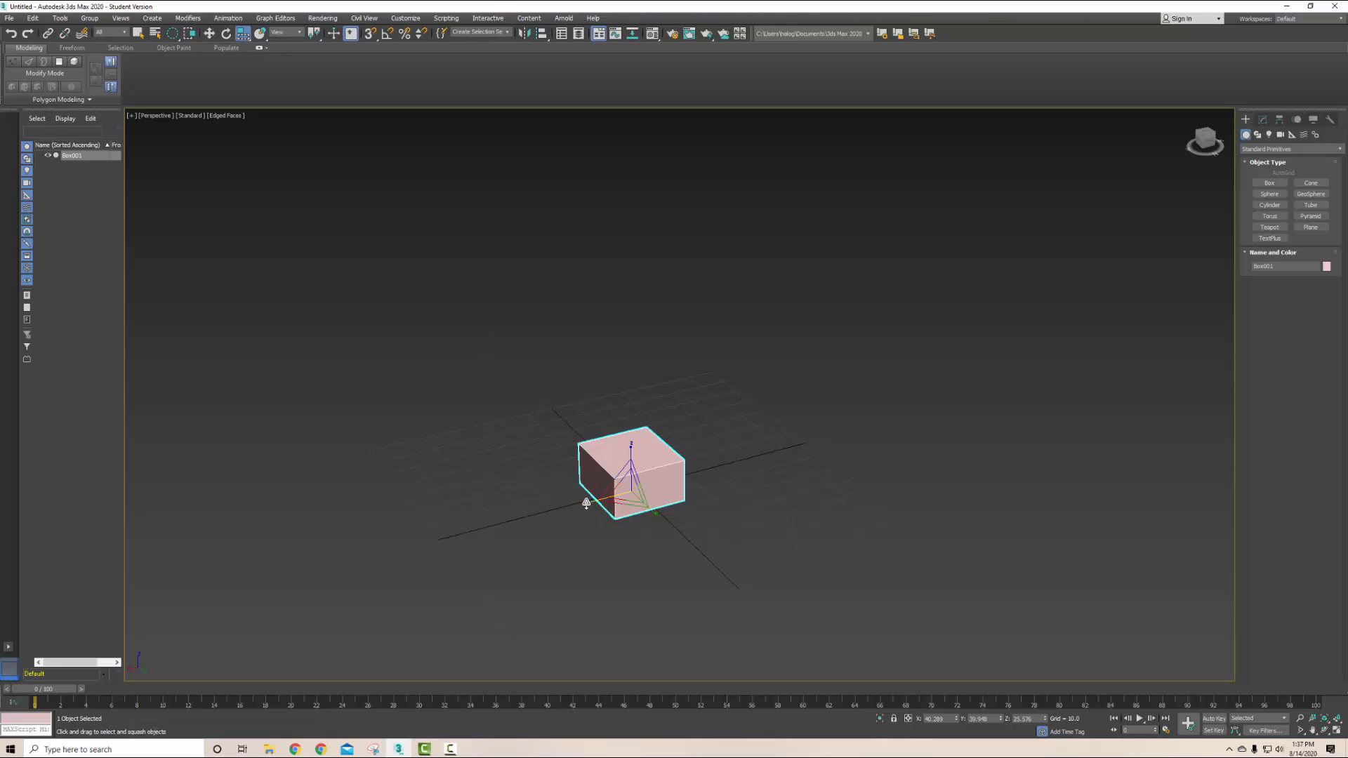
pyautogui.moveTo(586, 502); pyautogui.dragTo(576, 450)
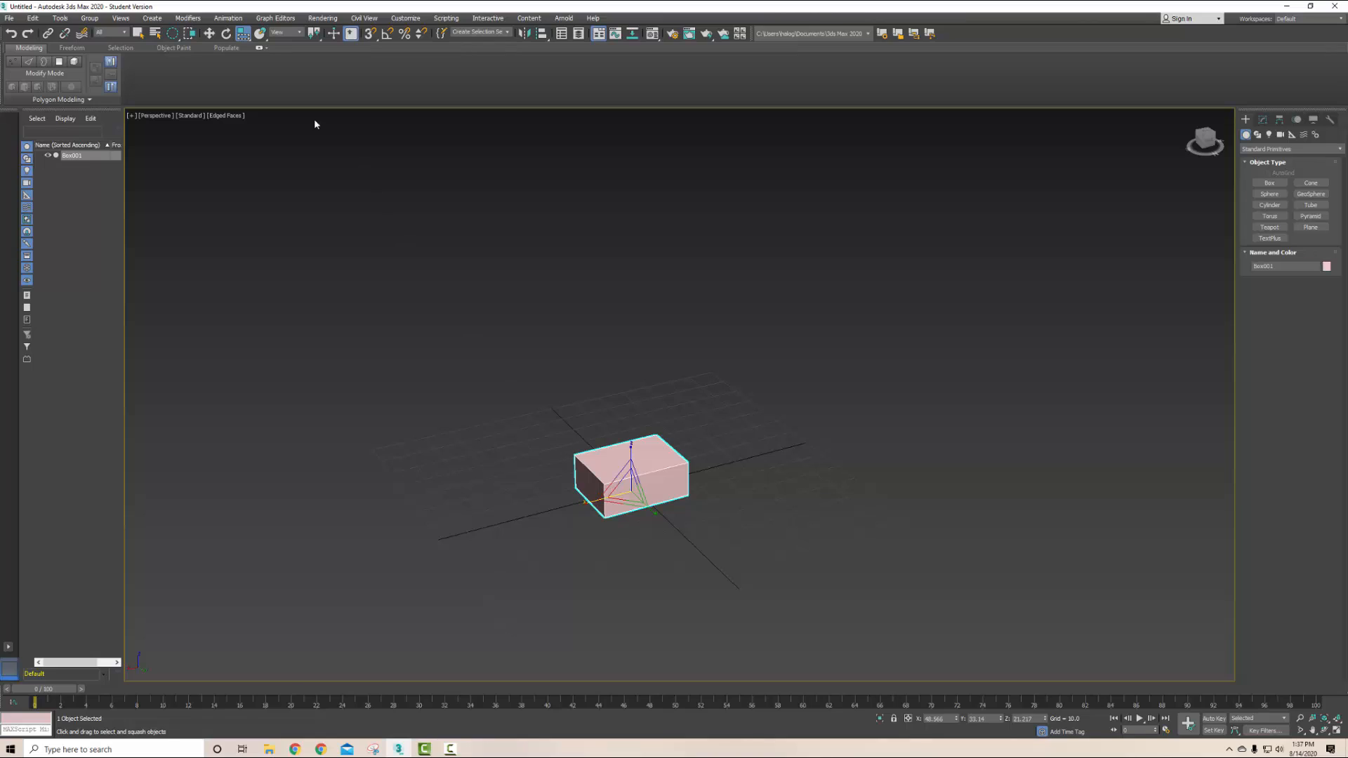
pyautogui.click(244, 34)
pyautogui.click(243, 52)
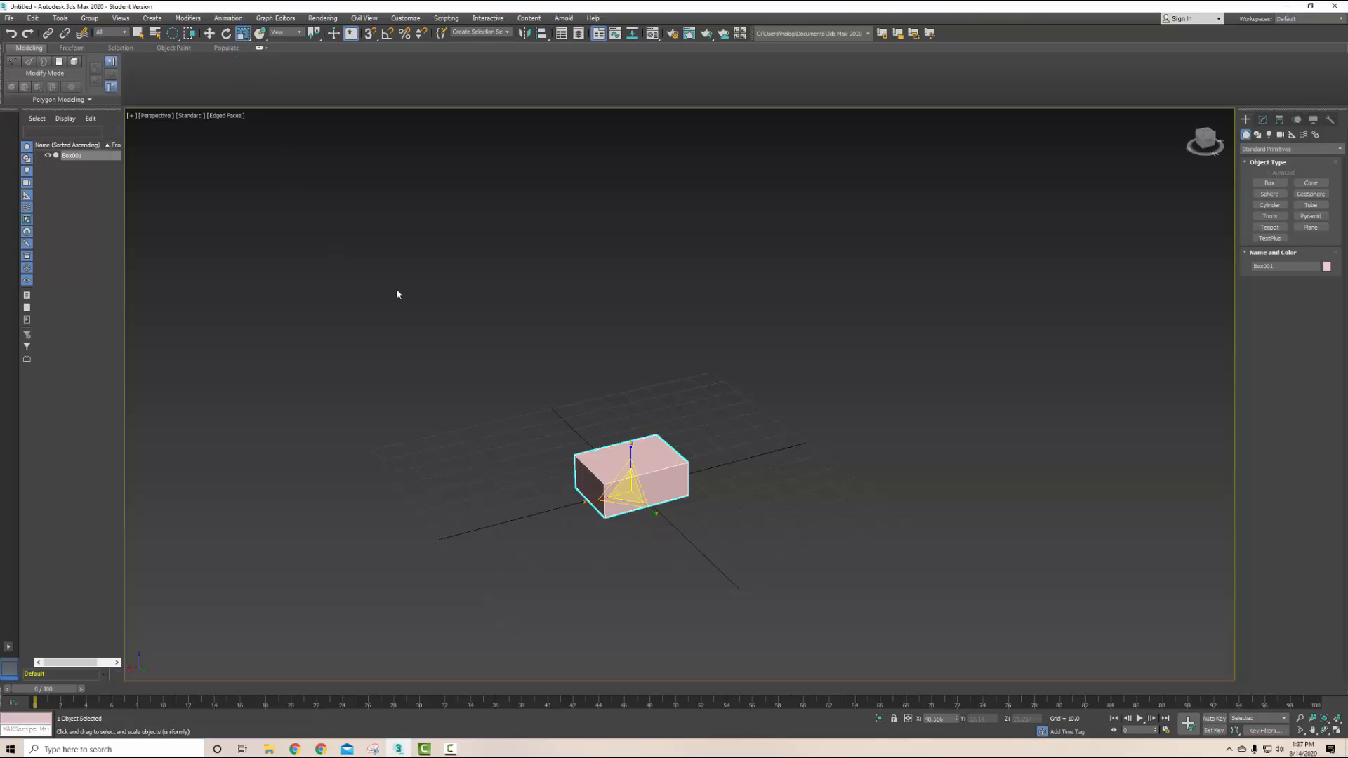
pyautogui.moveTo(626, 480)
pyautogui.mouseDown()
pyautogui.moveTo(686, 426)
pyautogui.moveTo(621, 483)
pyautogui.mouseUp()
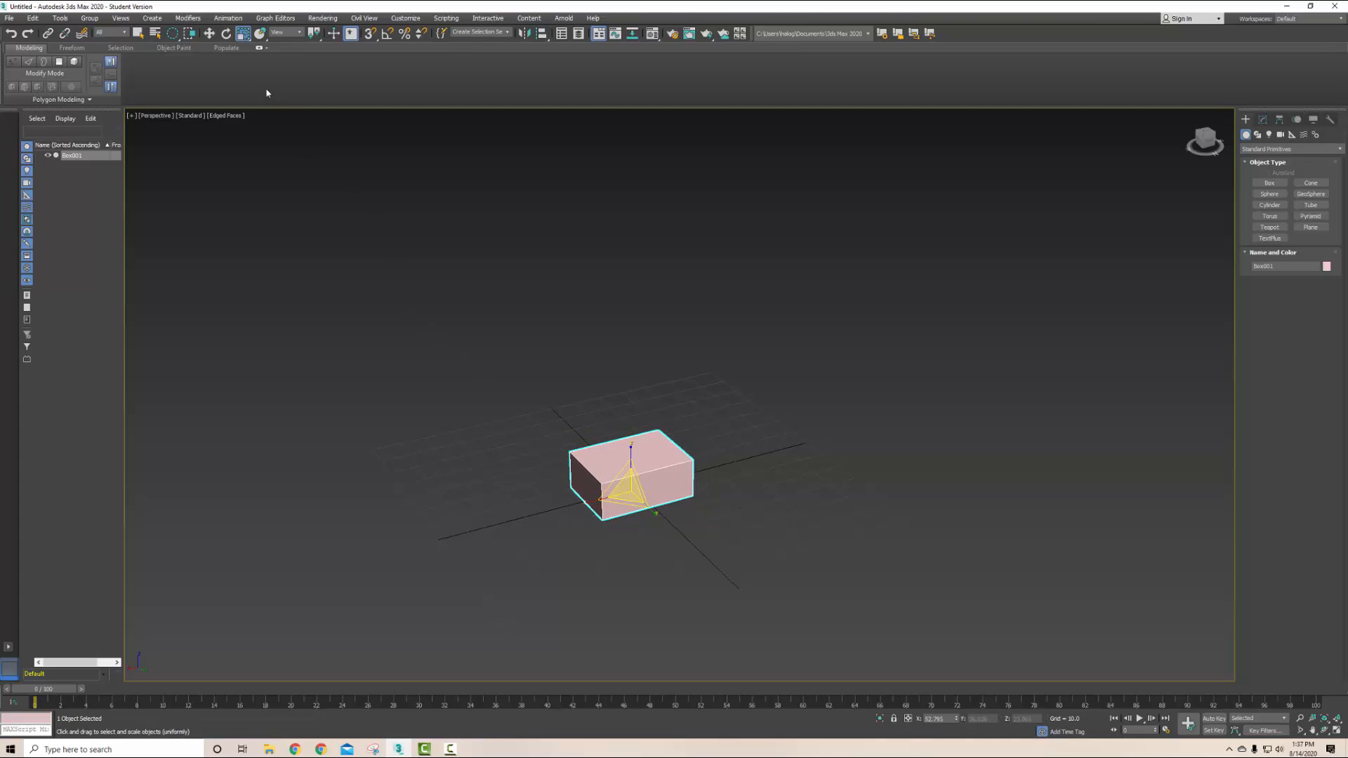
# - Set the selection region to rectangular, switch to plain object selection, and cycle the region types through Lasso
pyautogui.click(173, 34)
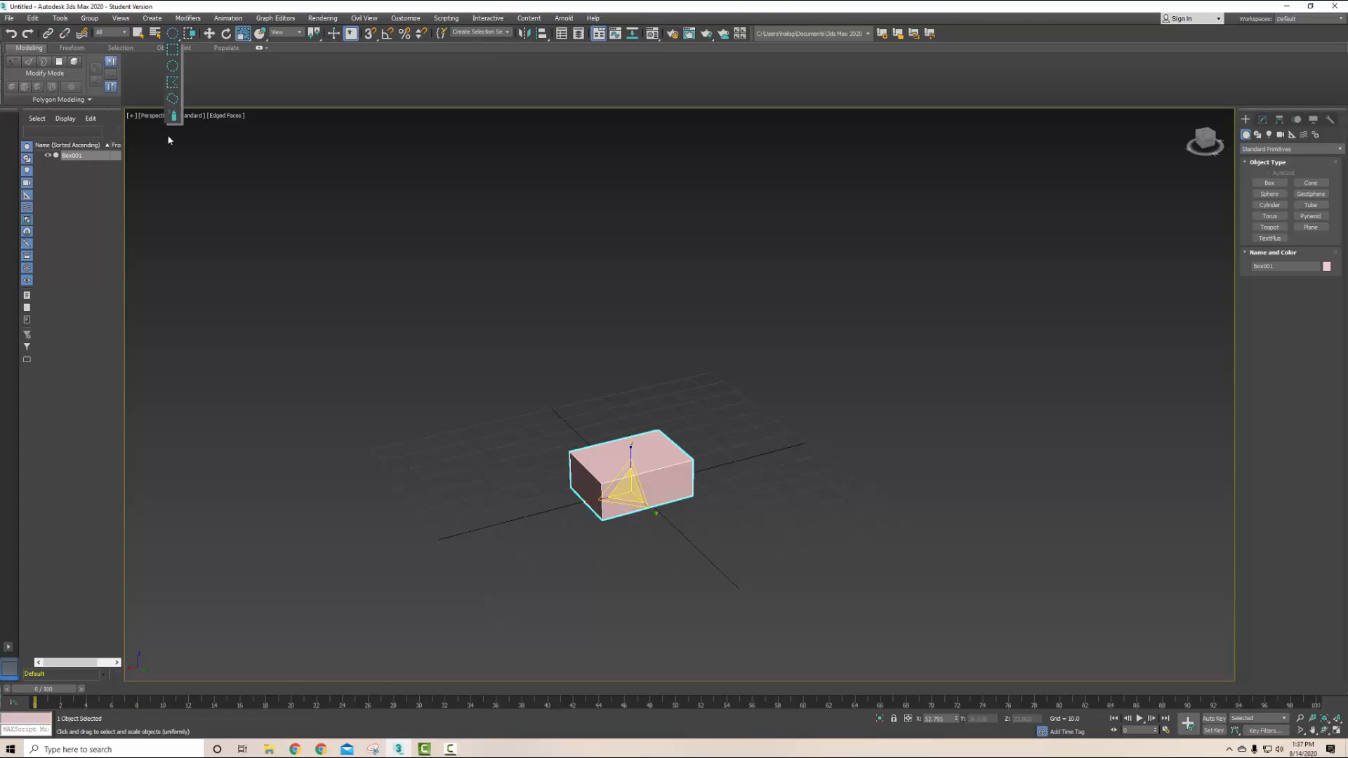
pyautogui.click(174, 53)
pyautogui.press('q')
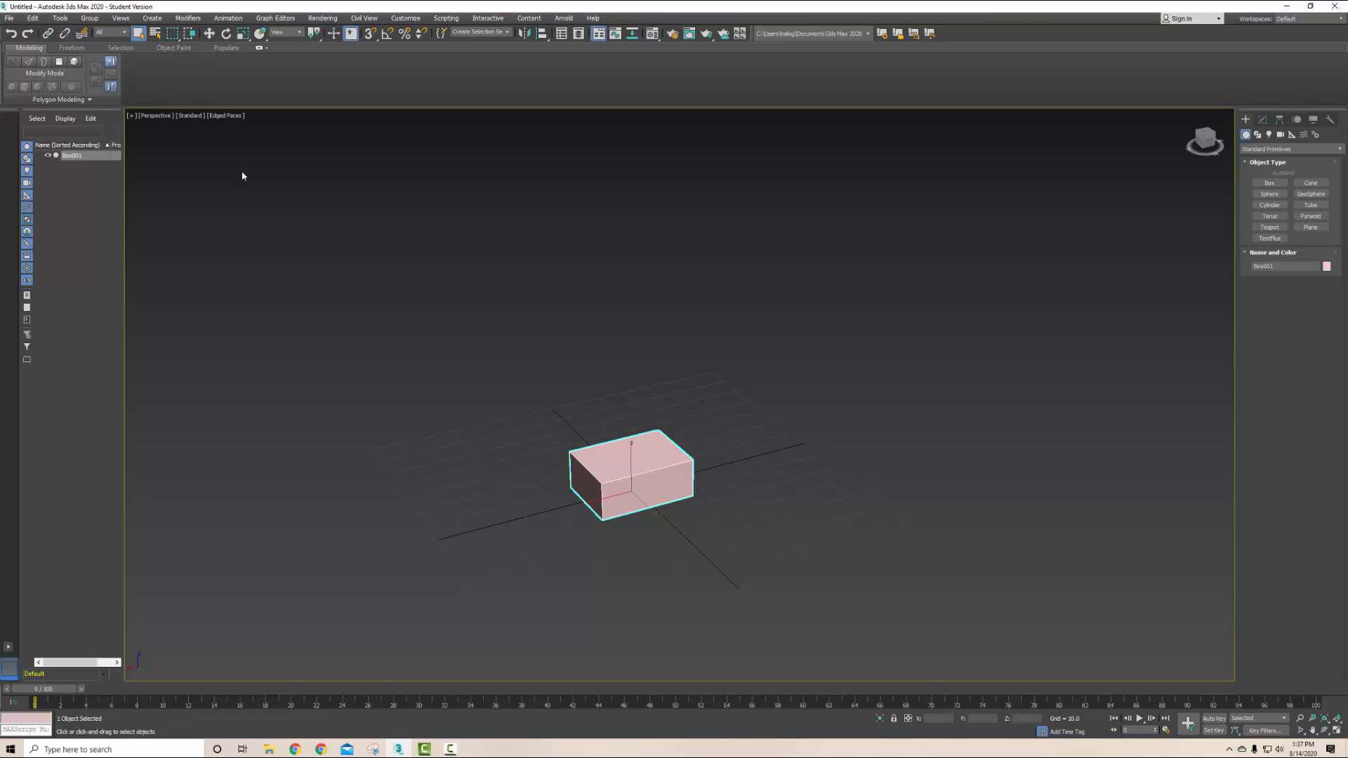
pyautogui.hotkey('ctrl', 'f')
pyautogui.hotkey('ctrl', 'f')
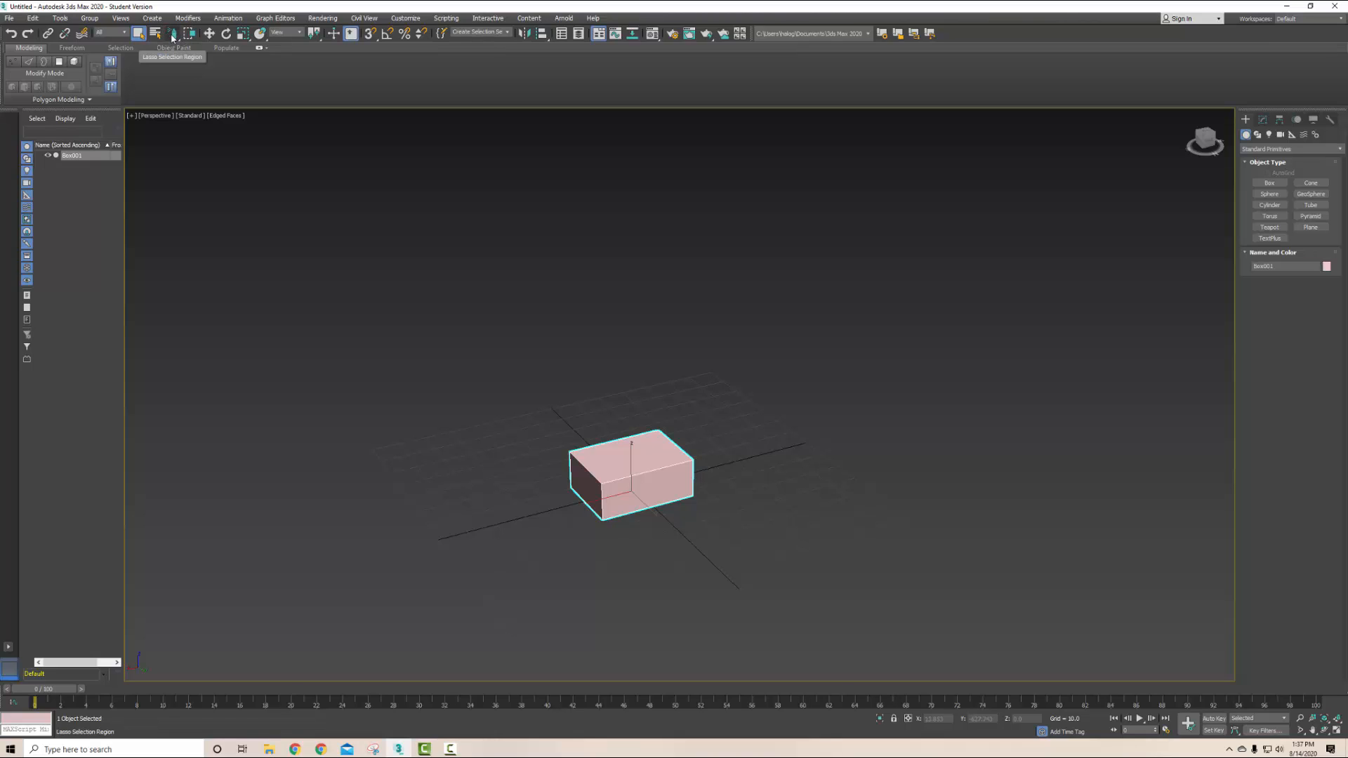
pyautogui.hotkey('ctrl', 'f')
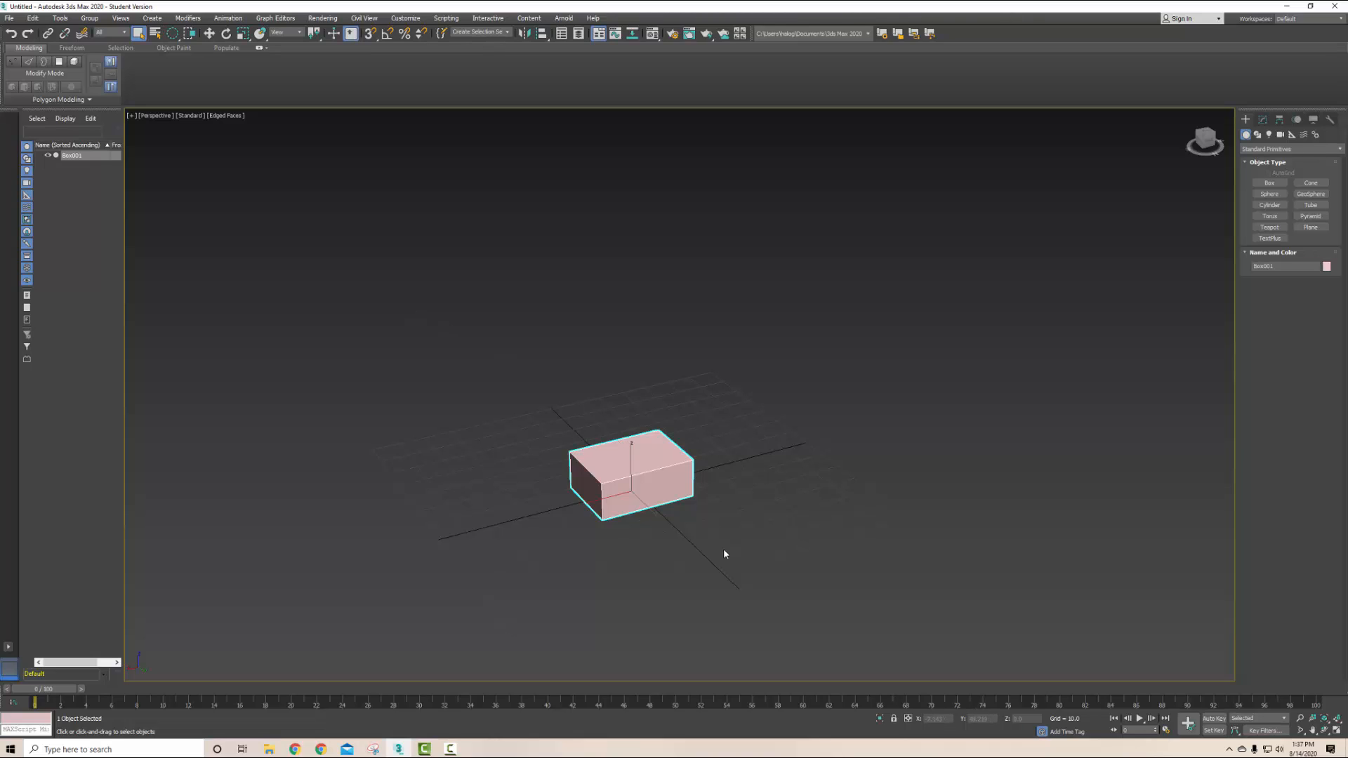
# - Try selecting the box with freehand and multi-point selection regions drawn over and around it
pyautogui.moveTo(749, 492); pyautogui.dragTo(642, 435)
pyautogui.click(808, 540)
pyautogui.click(616, 593)
pyautogui.click(506, 442)
pyautogui.click(552, 259)
pyautogui.press('q')
pyautogui.doubleClick(644, 299)
# - Return the selection region to rectangular and move the box in the XY plane to about X 52.5, Y -31.9
pyautogui.moveTo(172, 33); pyautogui.dragTo(172, 36)
pyautogui.press('w')
pyautogui.moveTo(619, 500); pyautogui.dragTo(449, 476)
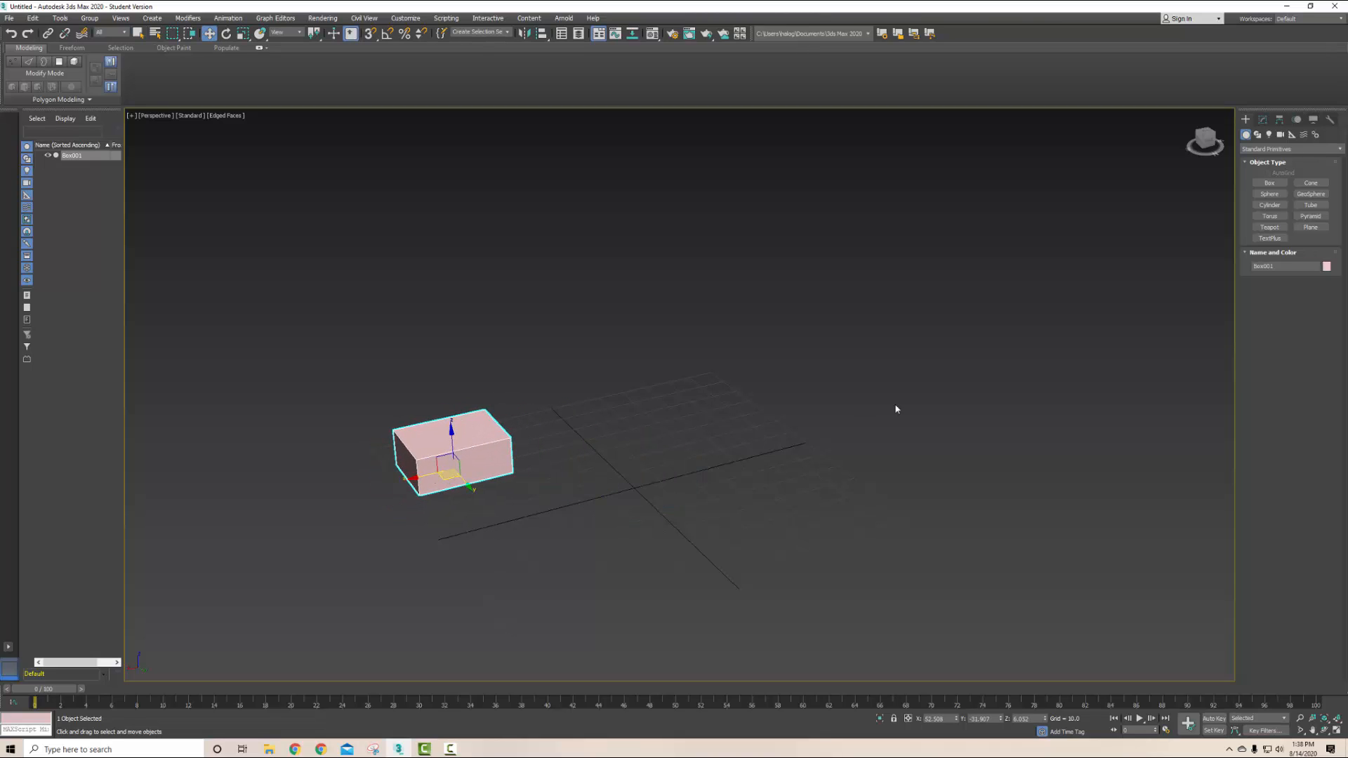
# - Create a sphere of radius about 13 beside the box and a cylinder of radius about 13 and height about 103
pyautogui.click(1269, 193)
pyautogui.moveTo(604, 426); pyautogui.dragTo(633, 430)
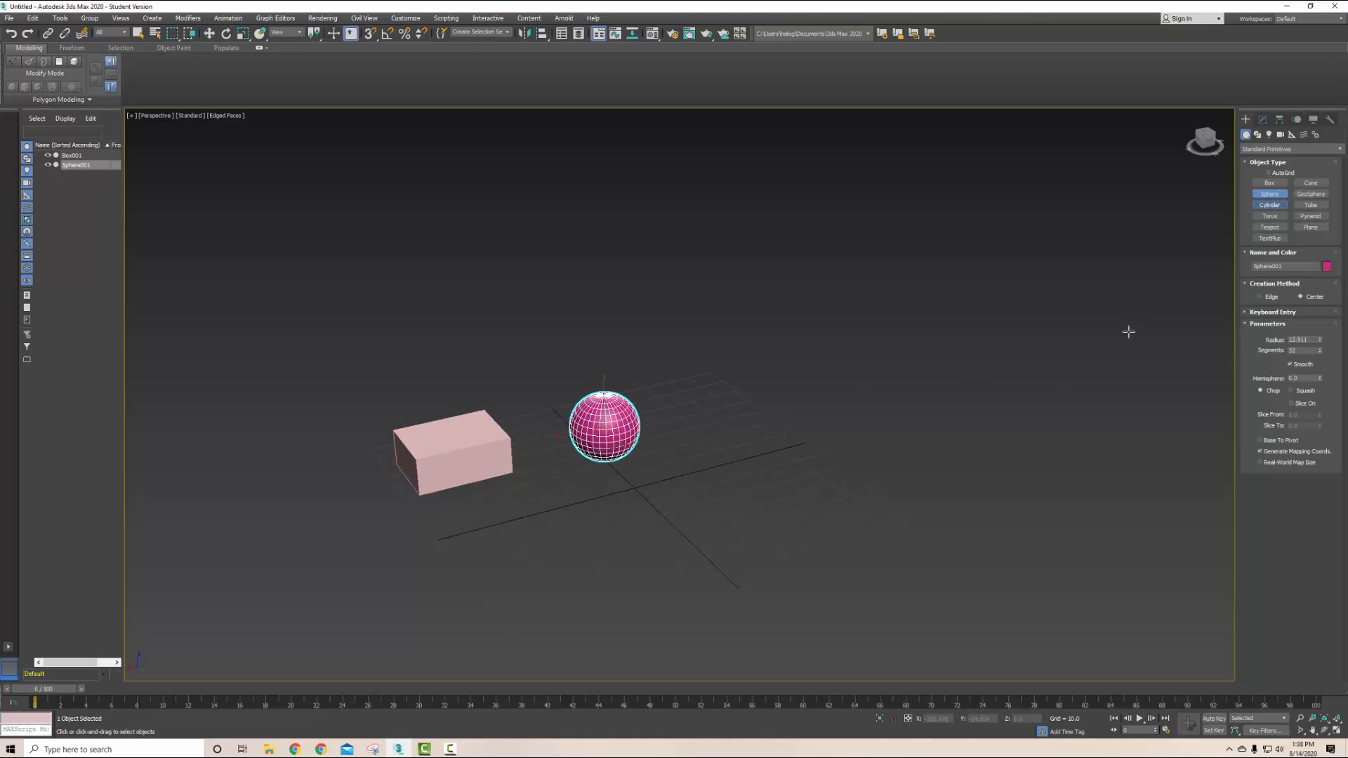
pyautogui.moveTo(704, 502); pyautogui.dragTo(744, 500)
pyautogui.click(756, 183)
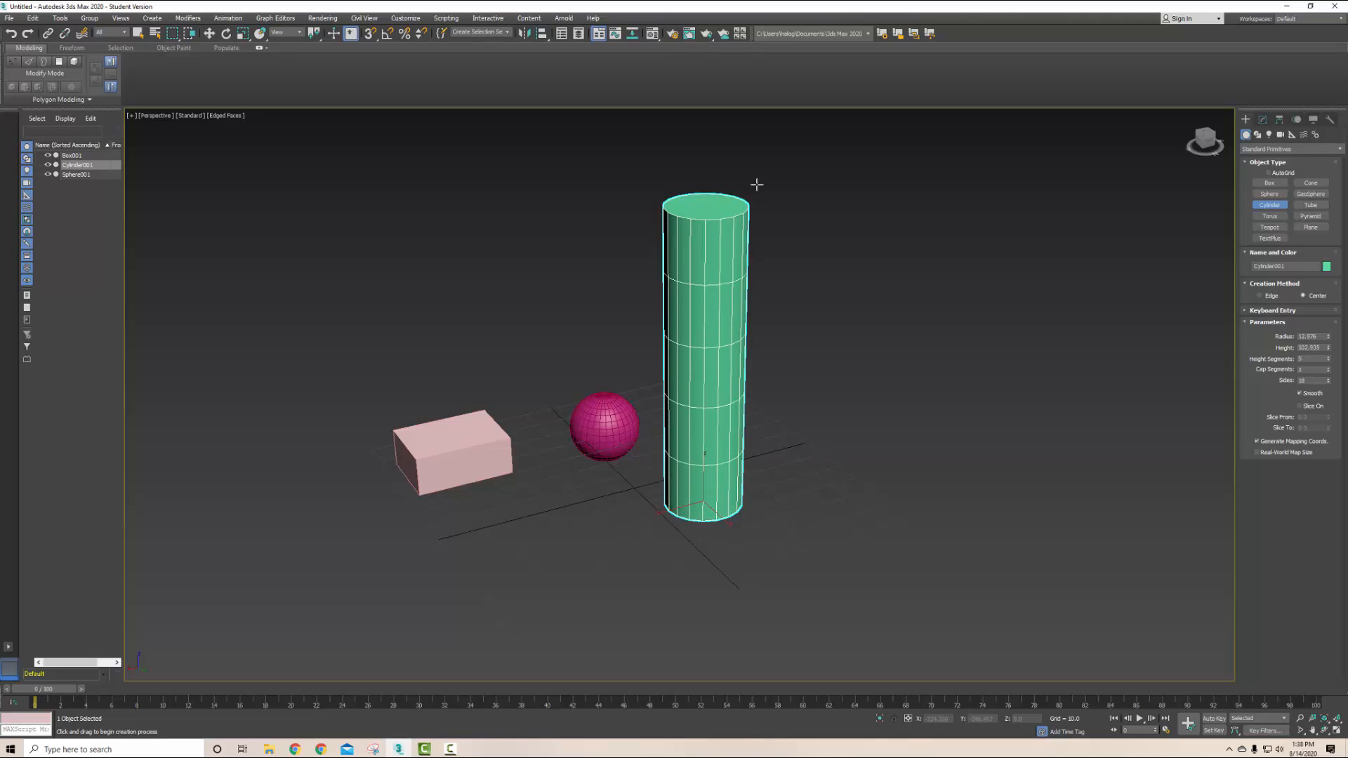
# - Create a pointed cone with a base radius of about 15 and a top radius of 0 in front of the box and sphere
pyautogui.click(1310, 183)
pyautogui.moveTo(541, 570); pyautogui.dragTo(592, 572)
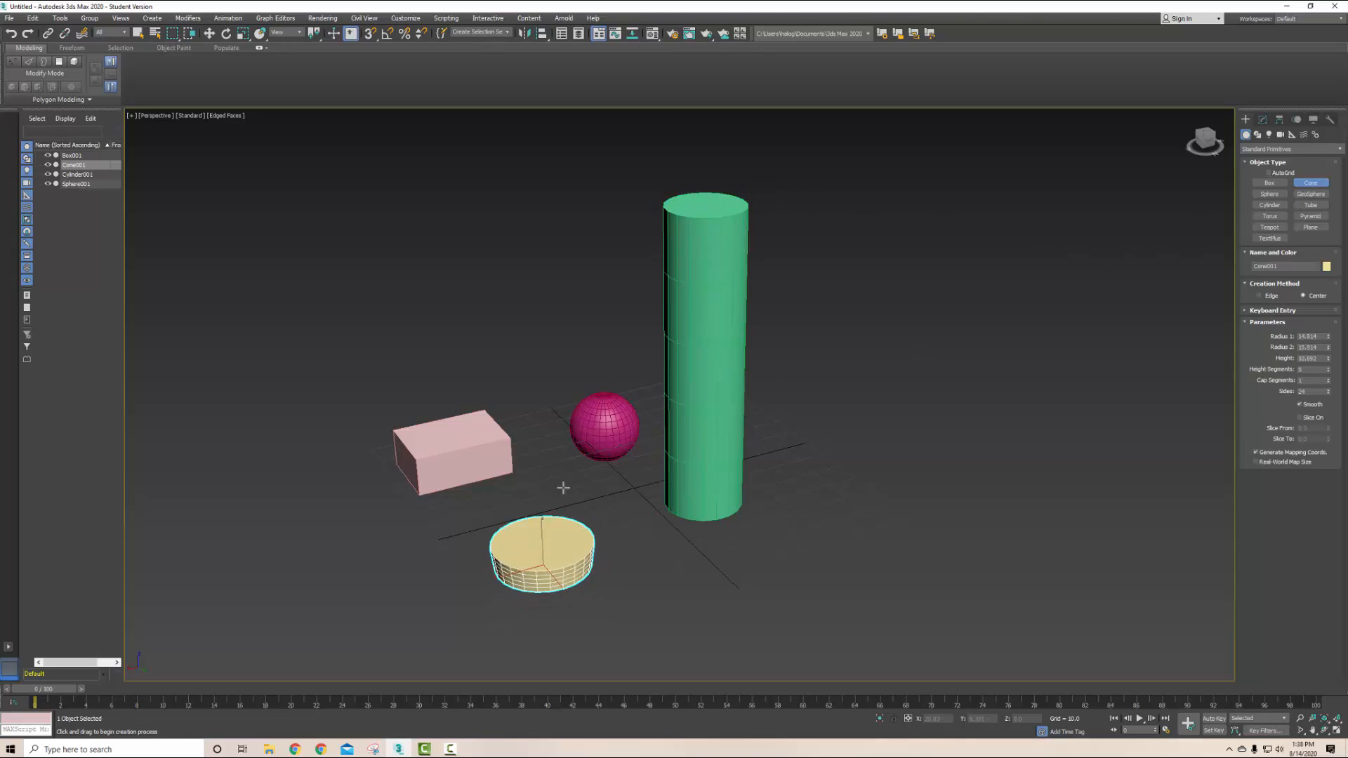
pyautogui.click(549, 355)
pyautogui.click(554, 436)
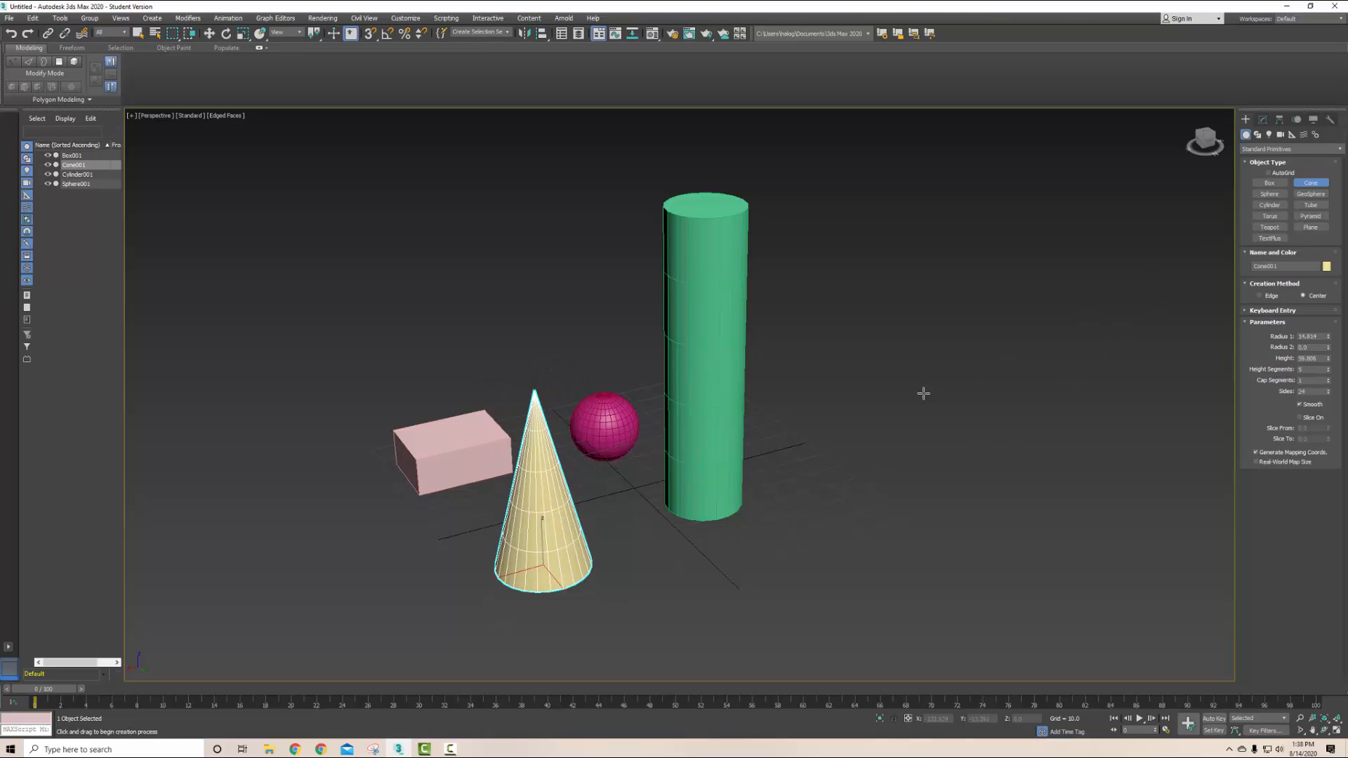
# - Save the scene to the Desktop as a 3ds Max file named Intro
pyautogui.keyDown('alt'); pyautogui.moveTo(876, 441); pyautogui.dragTo(834, 412, button='middle'); pyautogui.keyUp('alt')
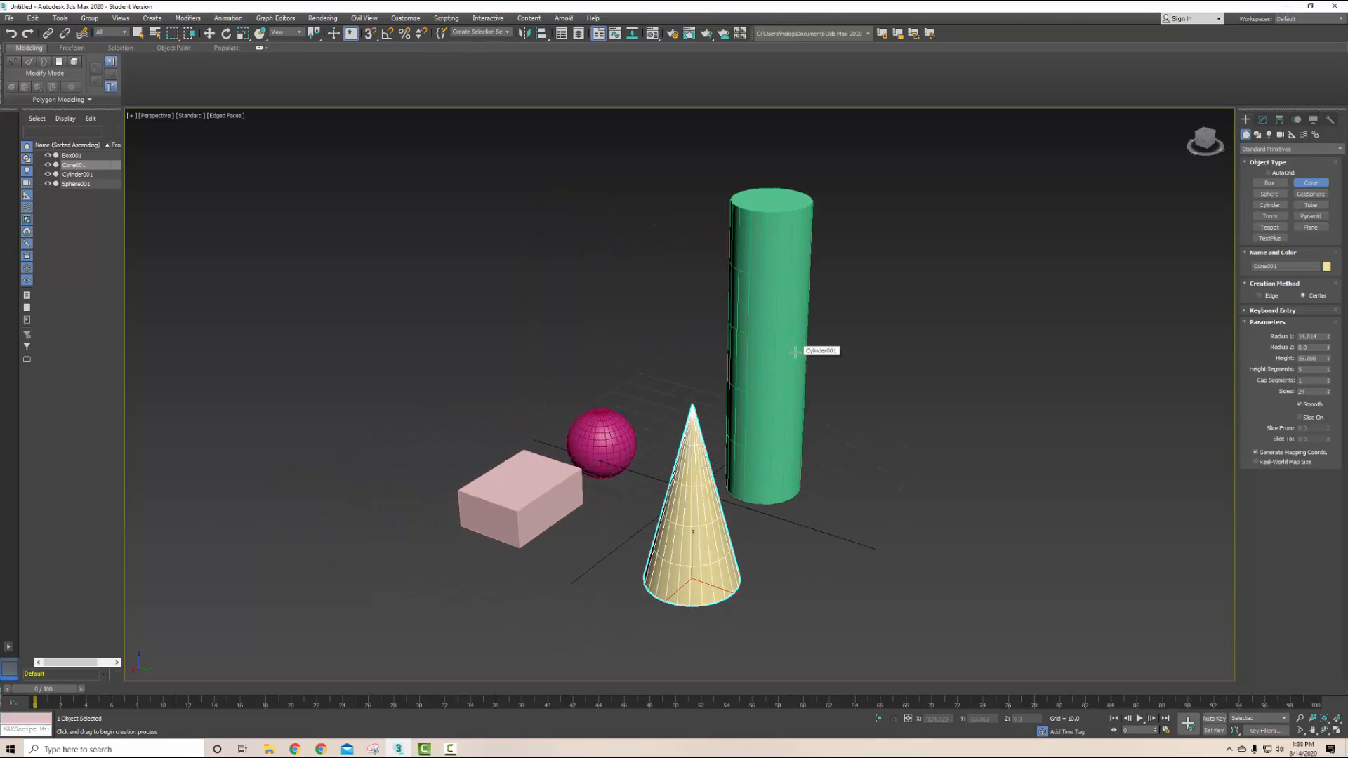
pyautogui.click(10, 17)
pyautogui.click(28, 111)
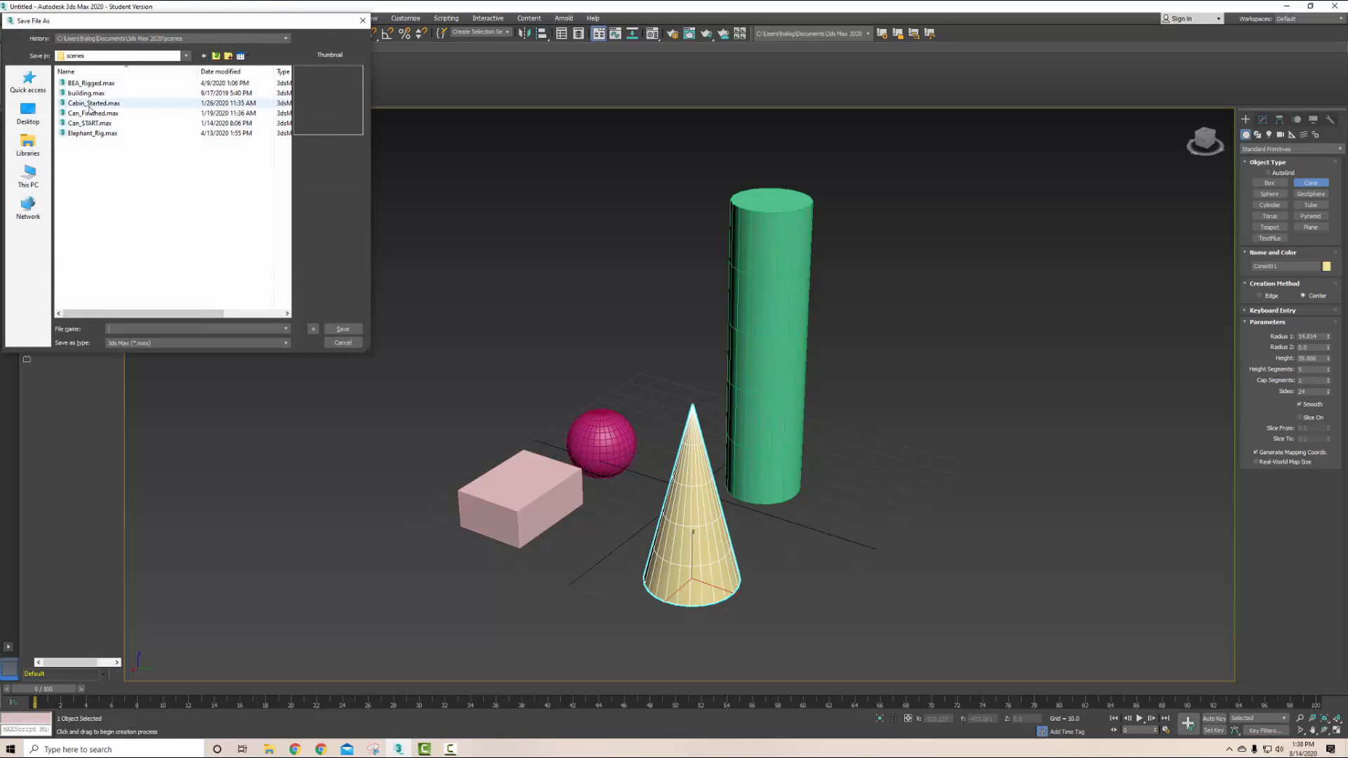
pyautogui.click(28, 112)
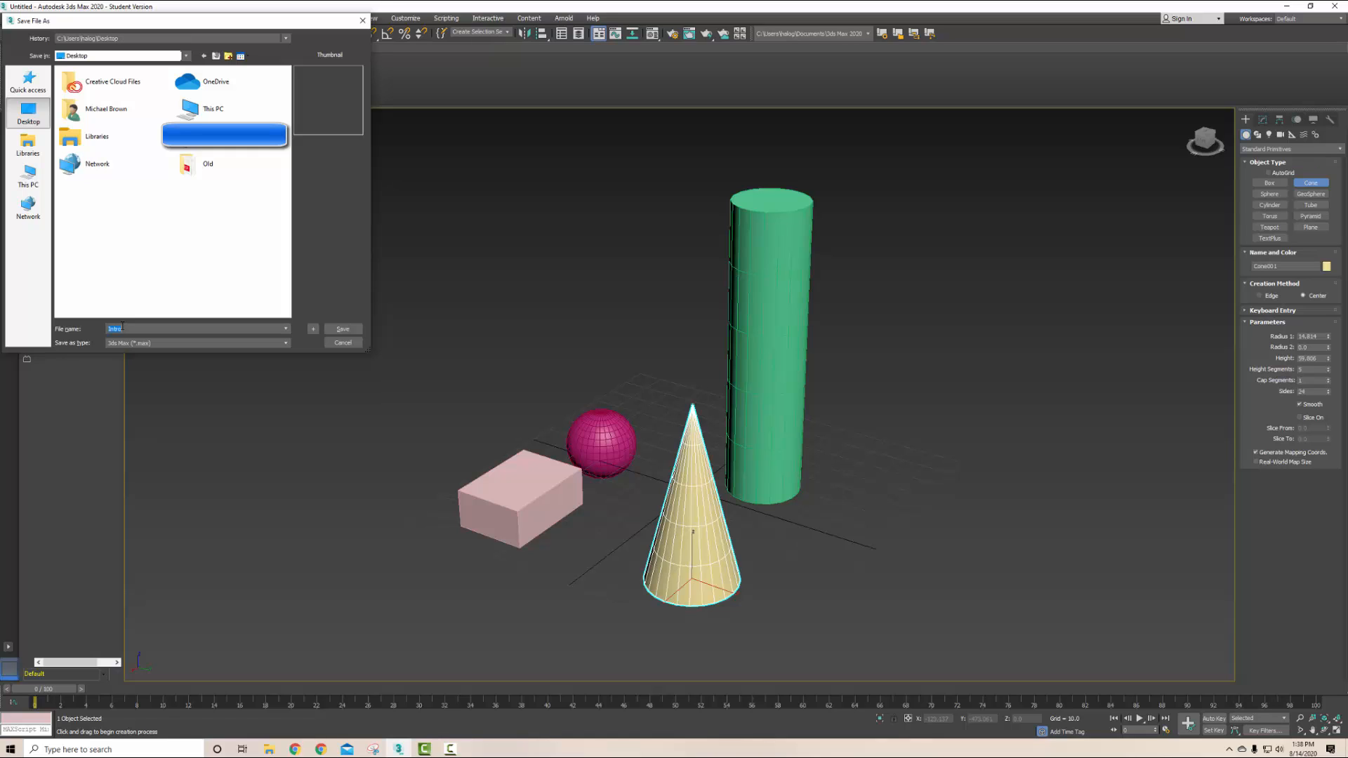
pyautogui.press('Return')
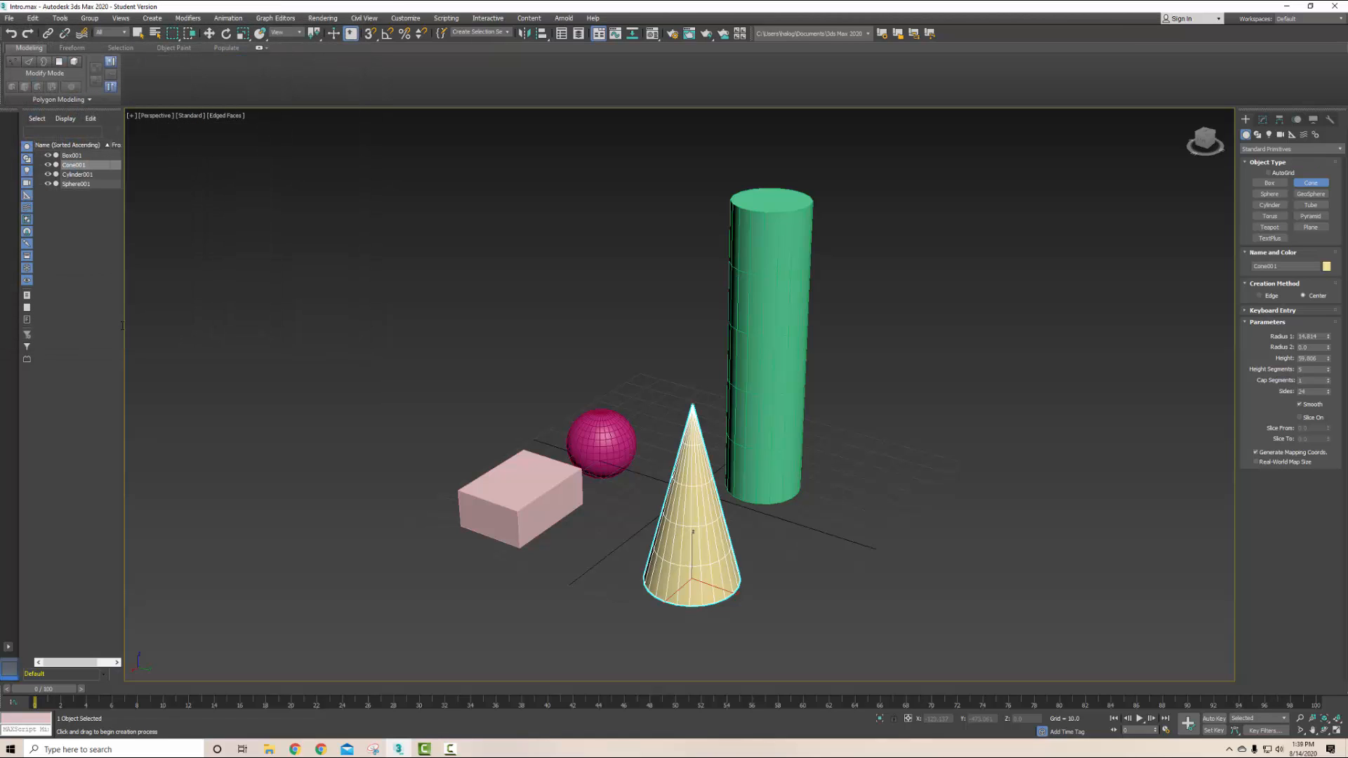